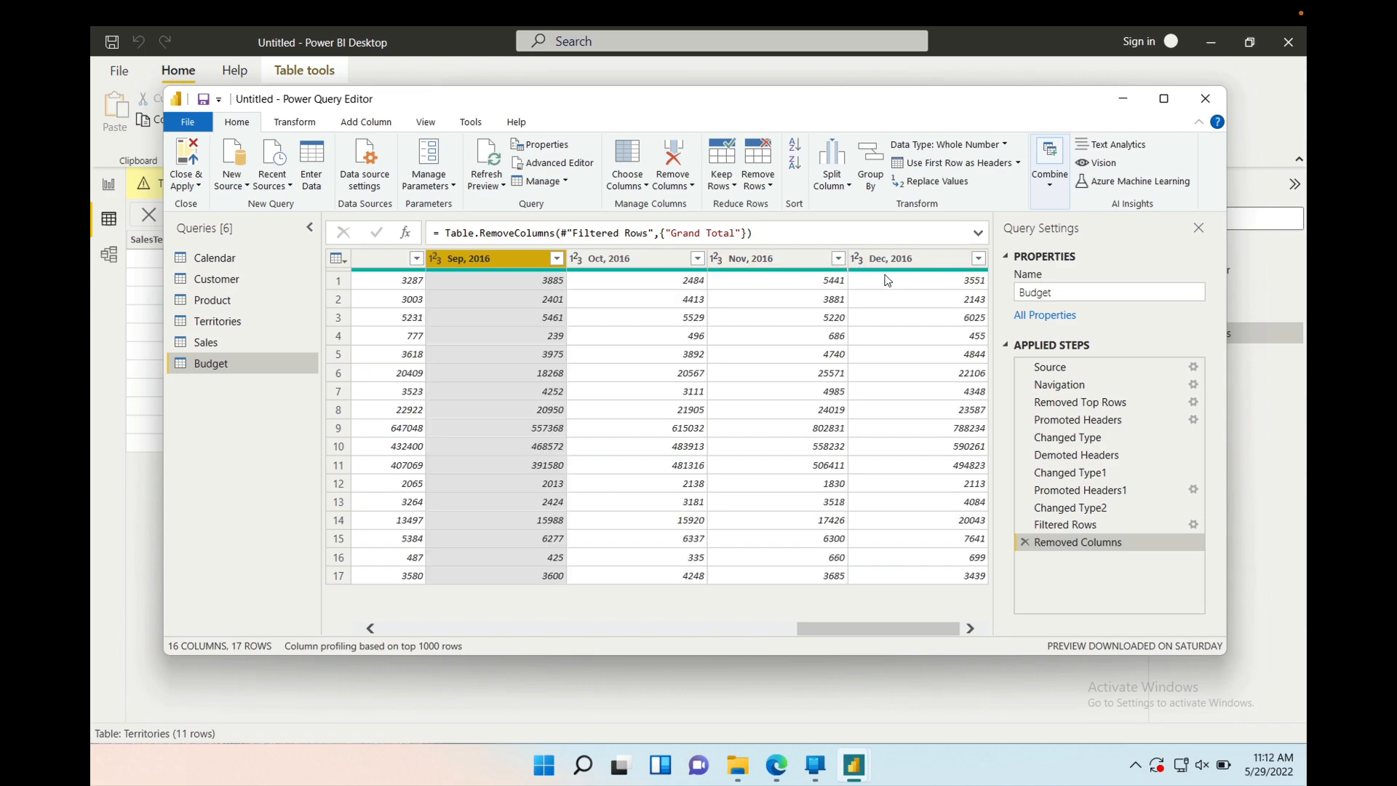
Examine the Budget query's columns from Category and ProductKey across the monthly columns Jan, 2016 to Dec, 2016
{"action": "scroll", "coordinate": [887, 280], "scroll_direction": "left", "scroll_amount": 10}
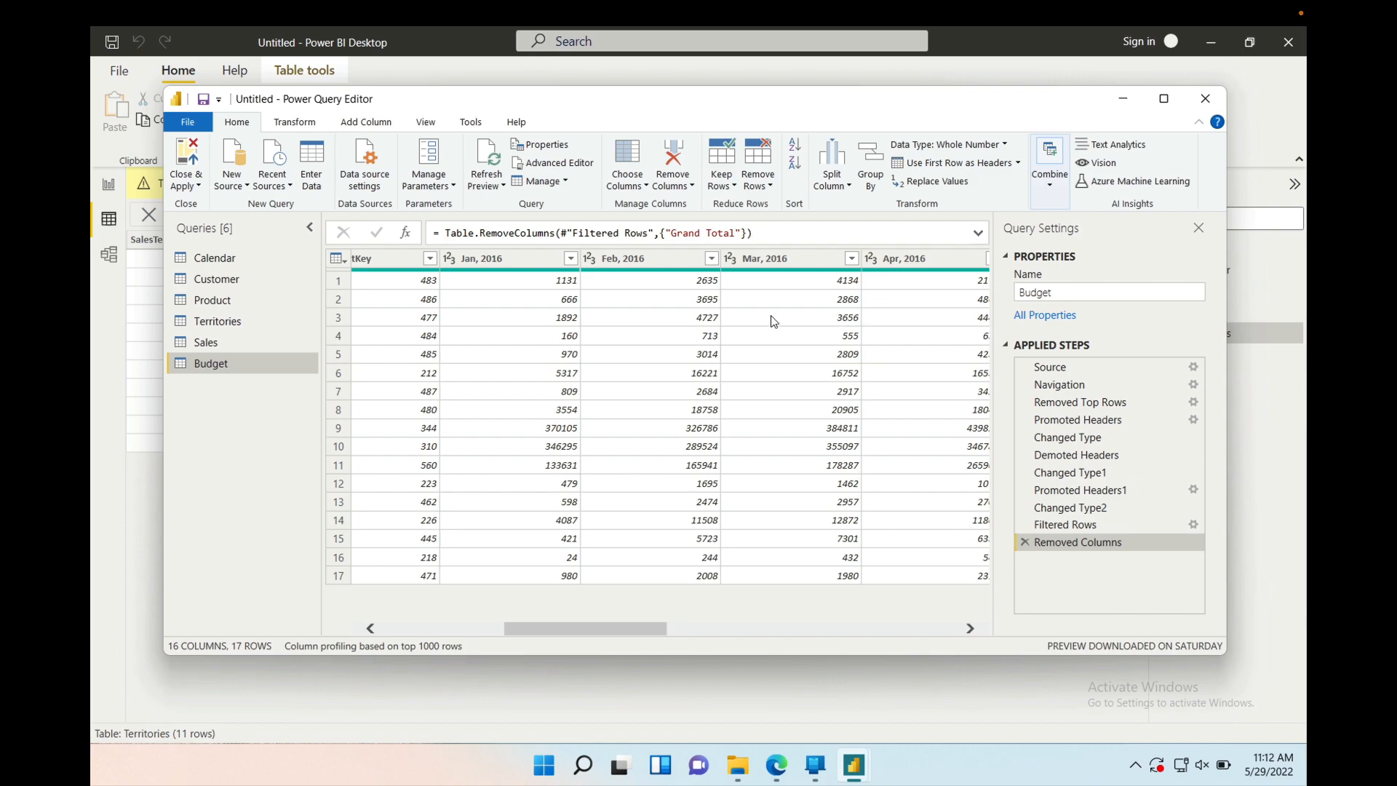
{"action": "scroll", "coordinate": [773, 321], "scroll_direction": "left", "scroll_amount": 5}
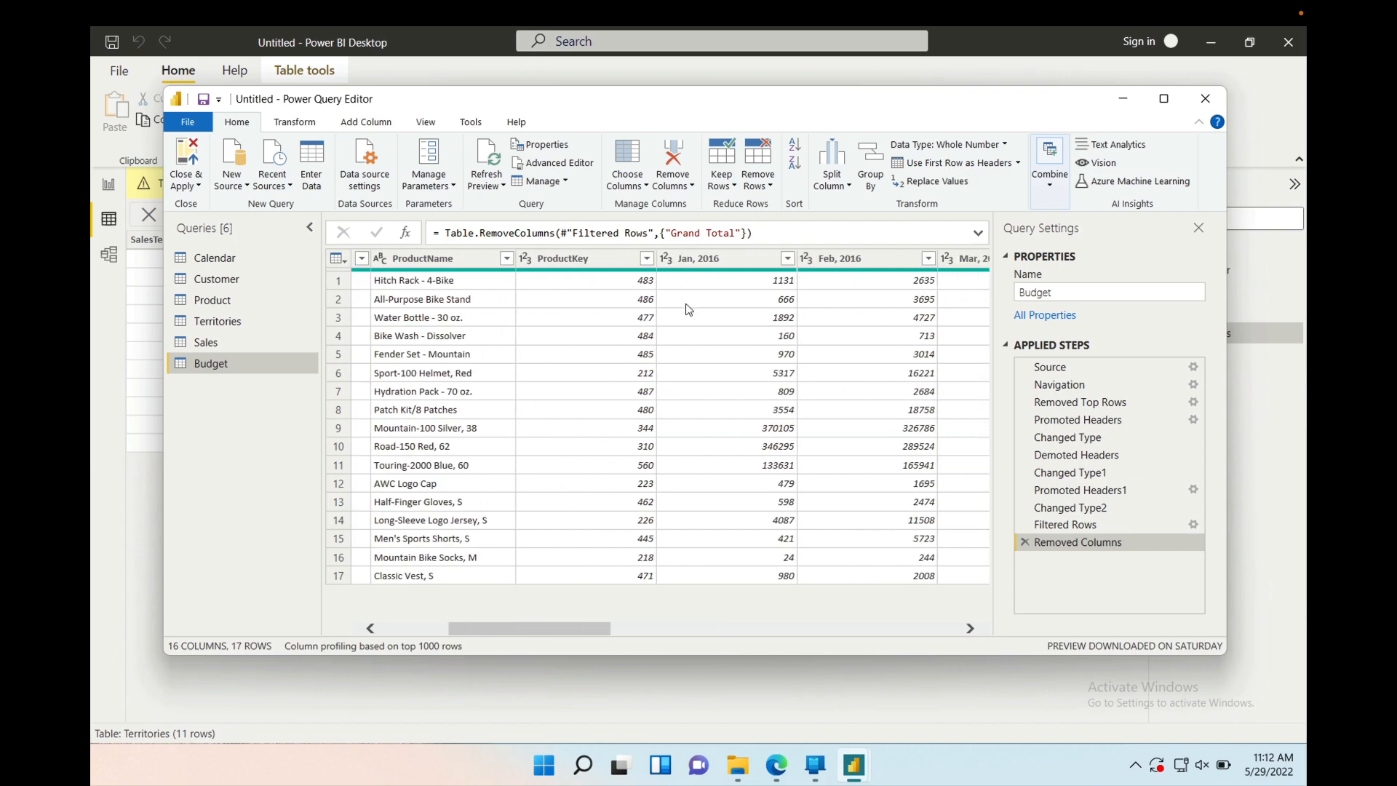
{"action": "scroll", "coordinate": [923, 300], "scroll_direction": "right", "scroll_amount": 15}
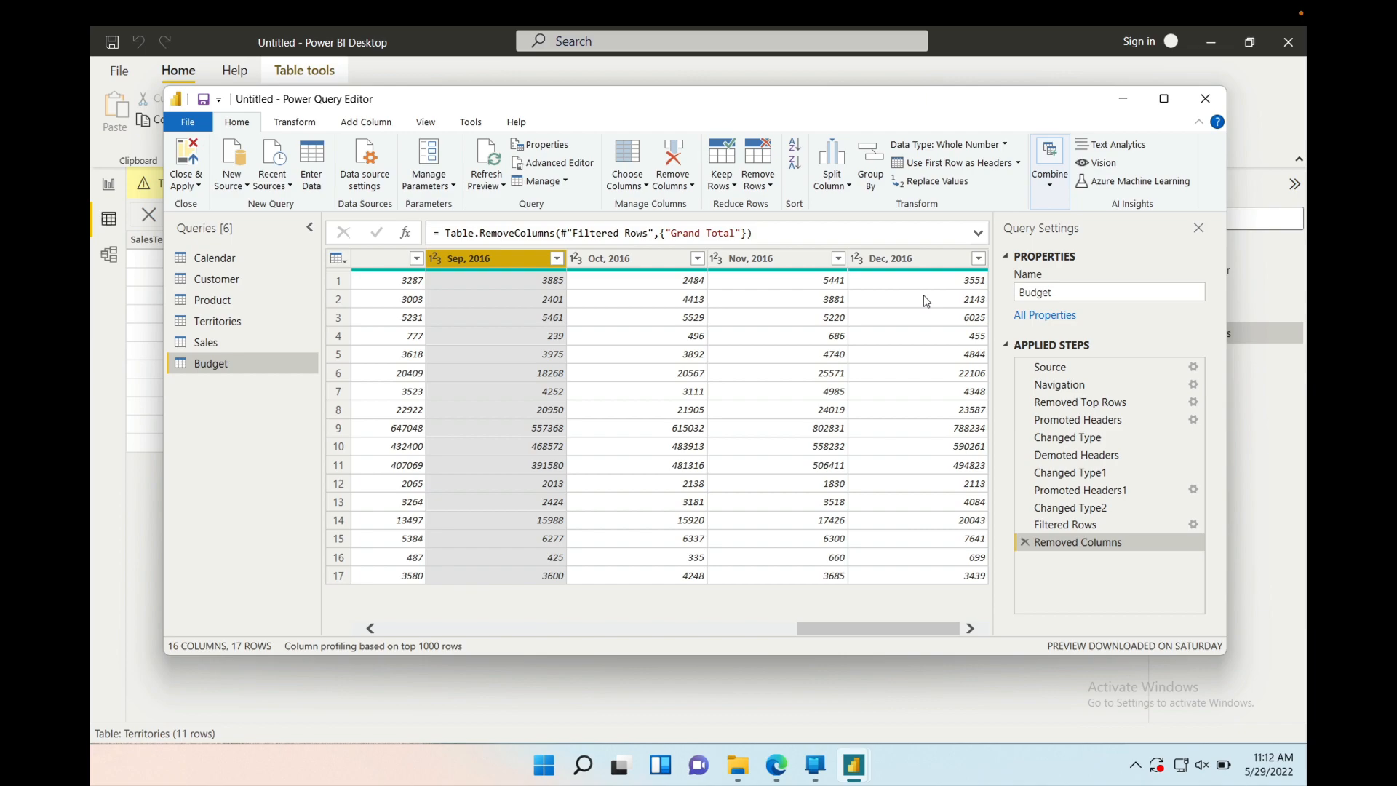
{"action": "scroll", "coordinate": [731, 337], "scroll_direction": "left", "scroll_amount": 1}
{"action": "scroll", "coordinate": [731, 336], "scroll_direction": "left", "scroll_amount": 5}
{"action": "scroll", "coordinate": [539, 329], "scroll_direction": "left", "scroll_amount": 3}
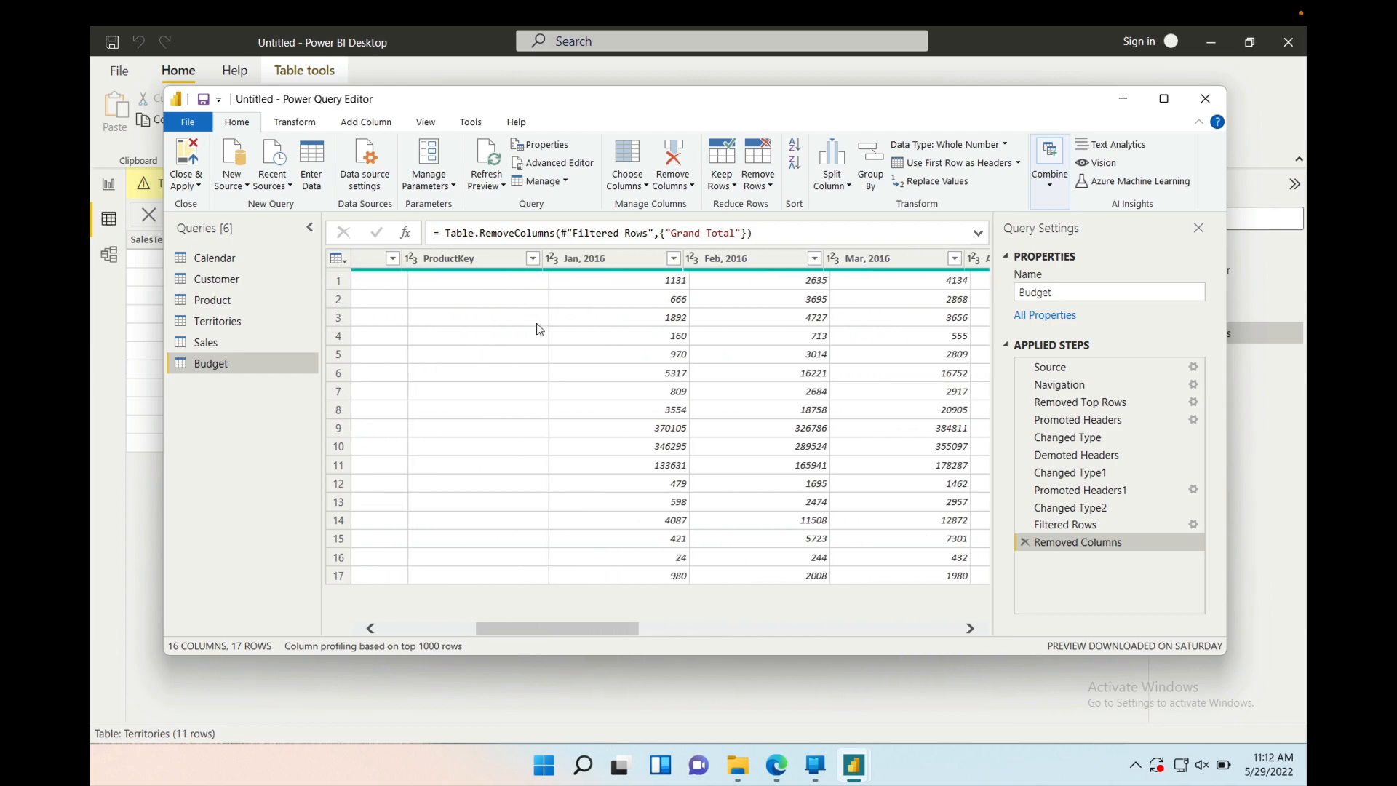
{"action": "scroll", "coordinate": [539, 328], "scroll_direction": "left", "scroll_amount": 4}
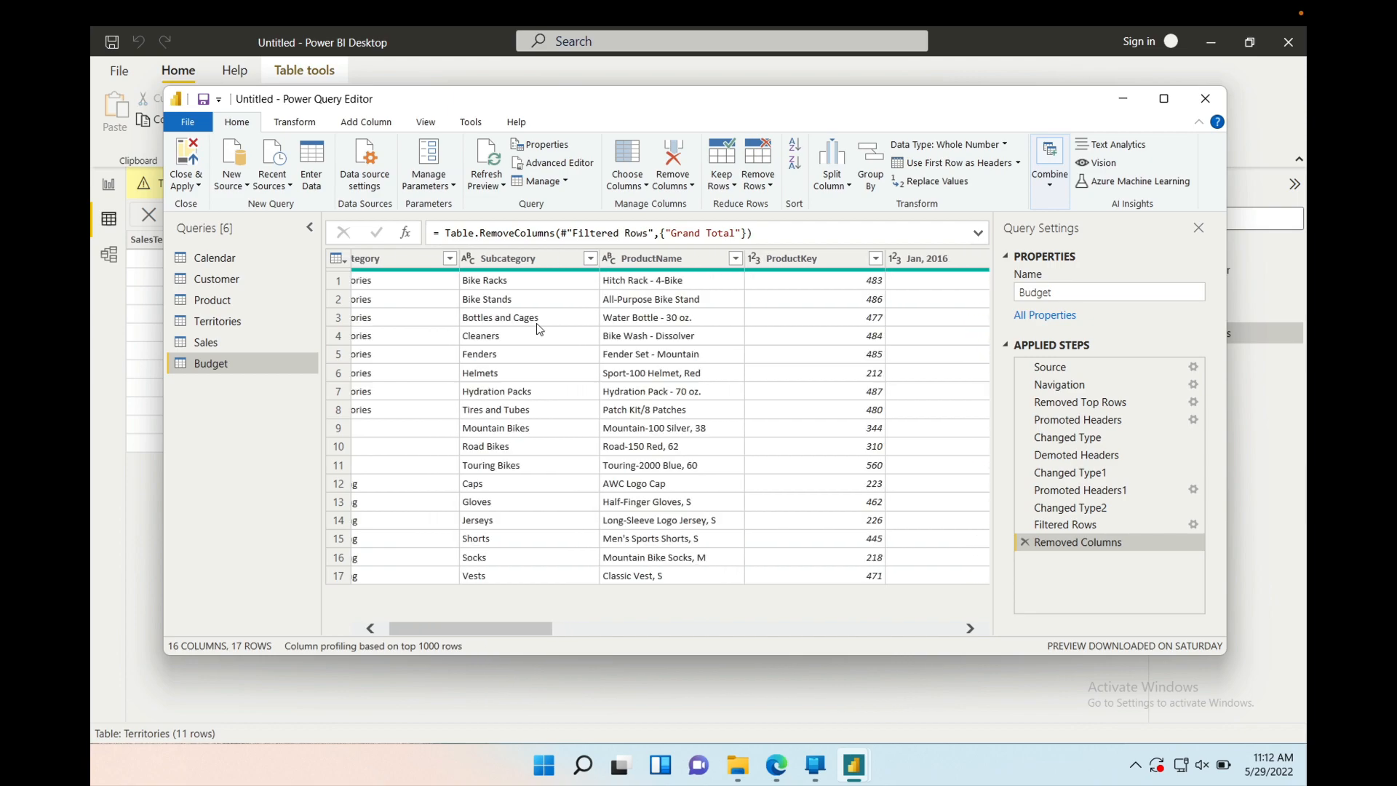
{"action": "scroll", "coordinate": [702, 310], "scroll_direction": "right", "scroll_amount": 4}
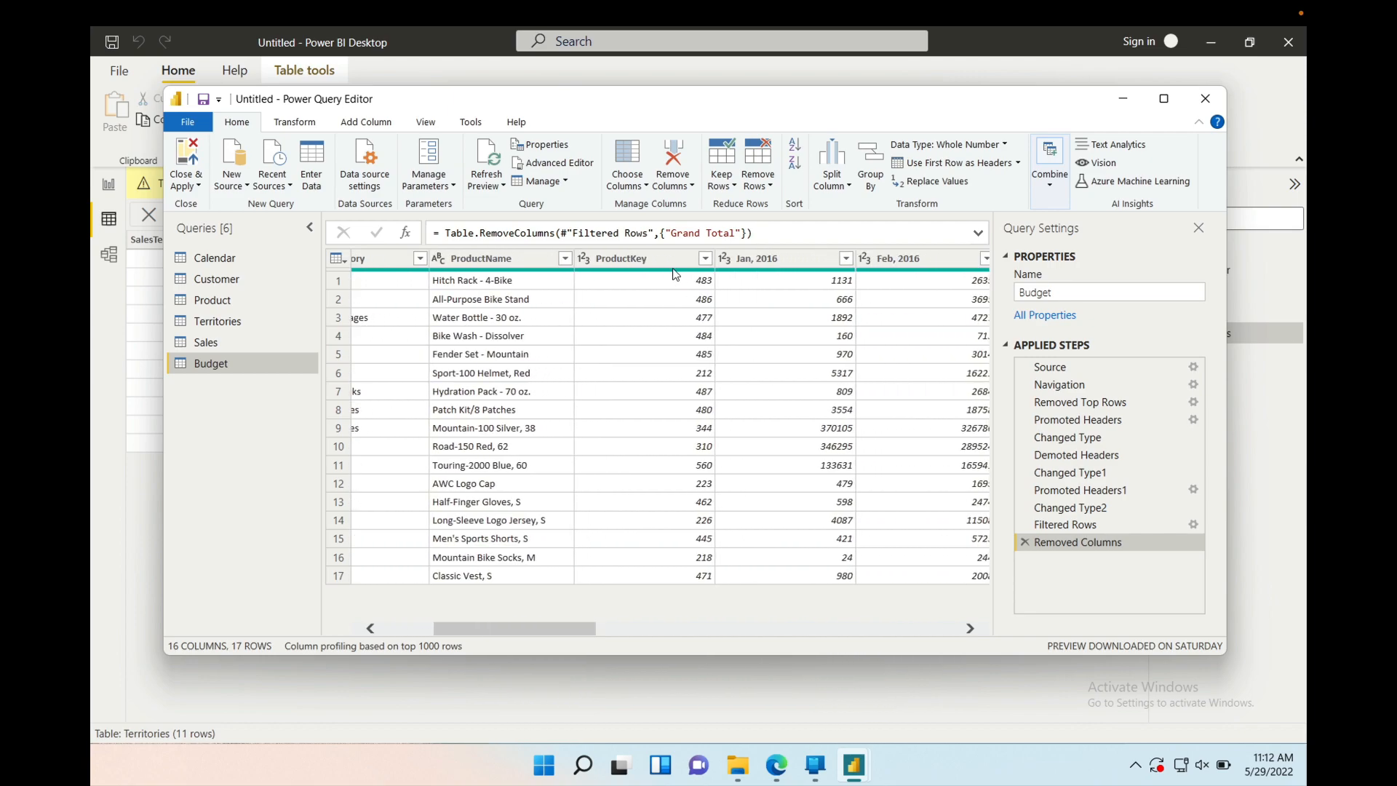
{"action": "scroll", "coordinate": [640, 262], "scroll_direction": "right", "scroll_amount": 5}
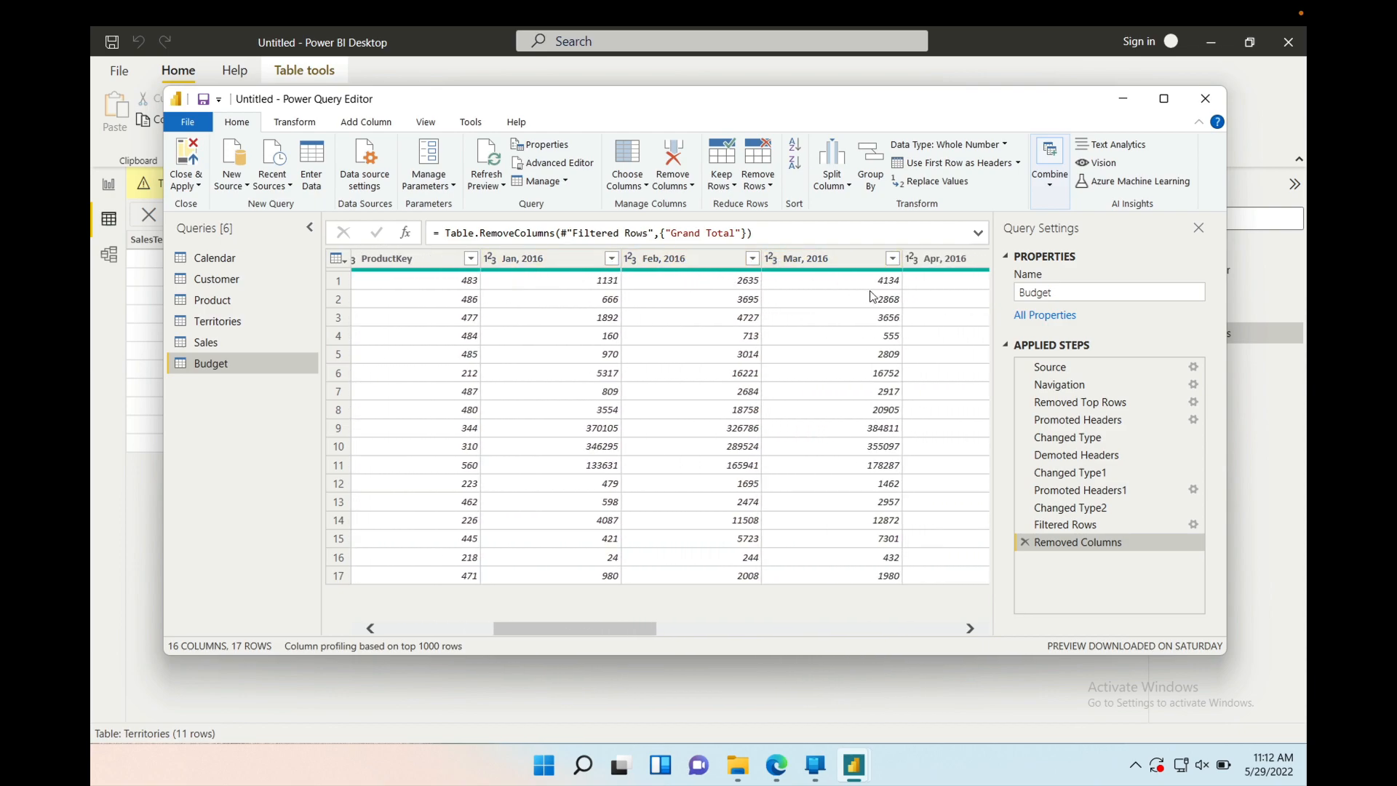
{"action": "scroll", "coordinate": [872, 296], "scroll_direction": "right", "scroll_amount": 6}
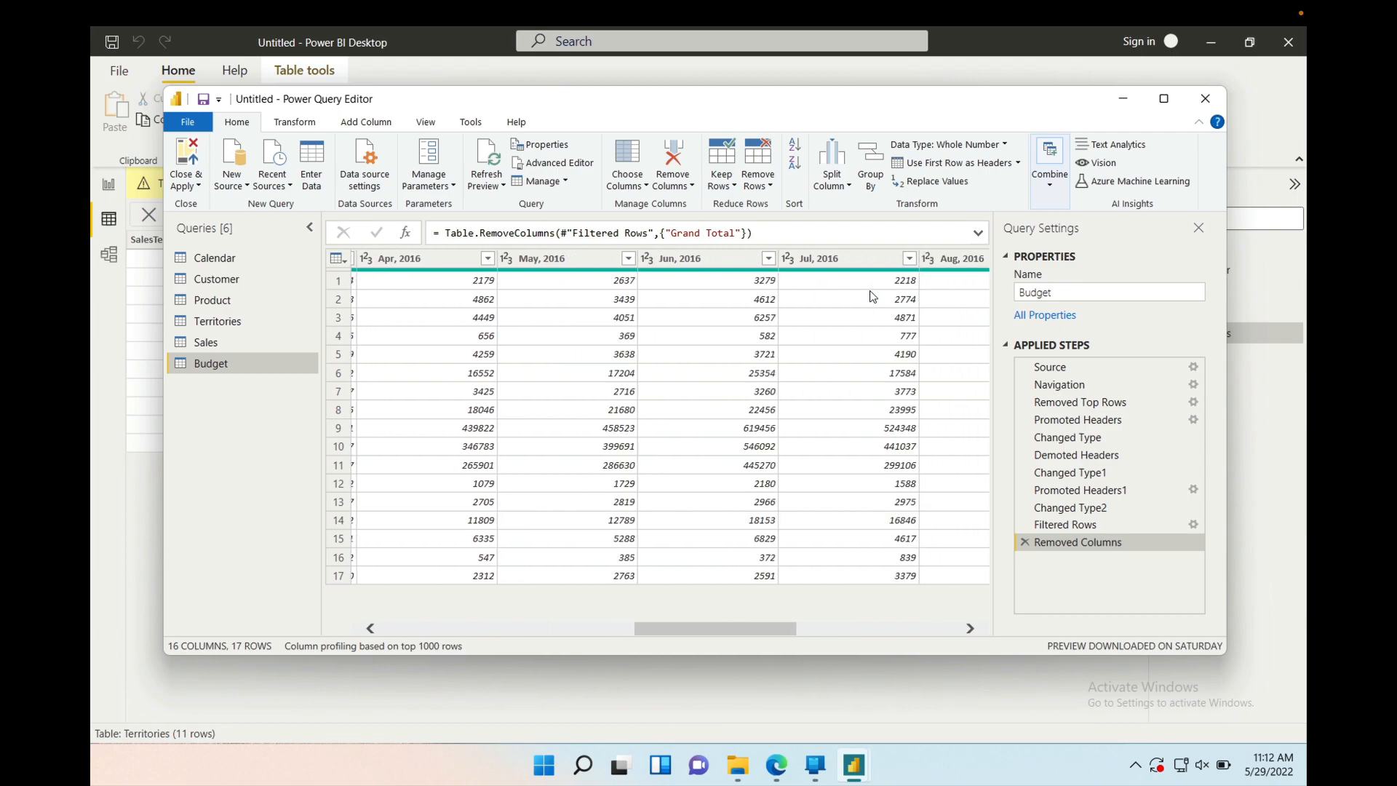
{"action": "scroll", "coordinate": [872, 296], "scroll_direction": "right", "scroll_amount": 9}
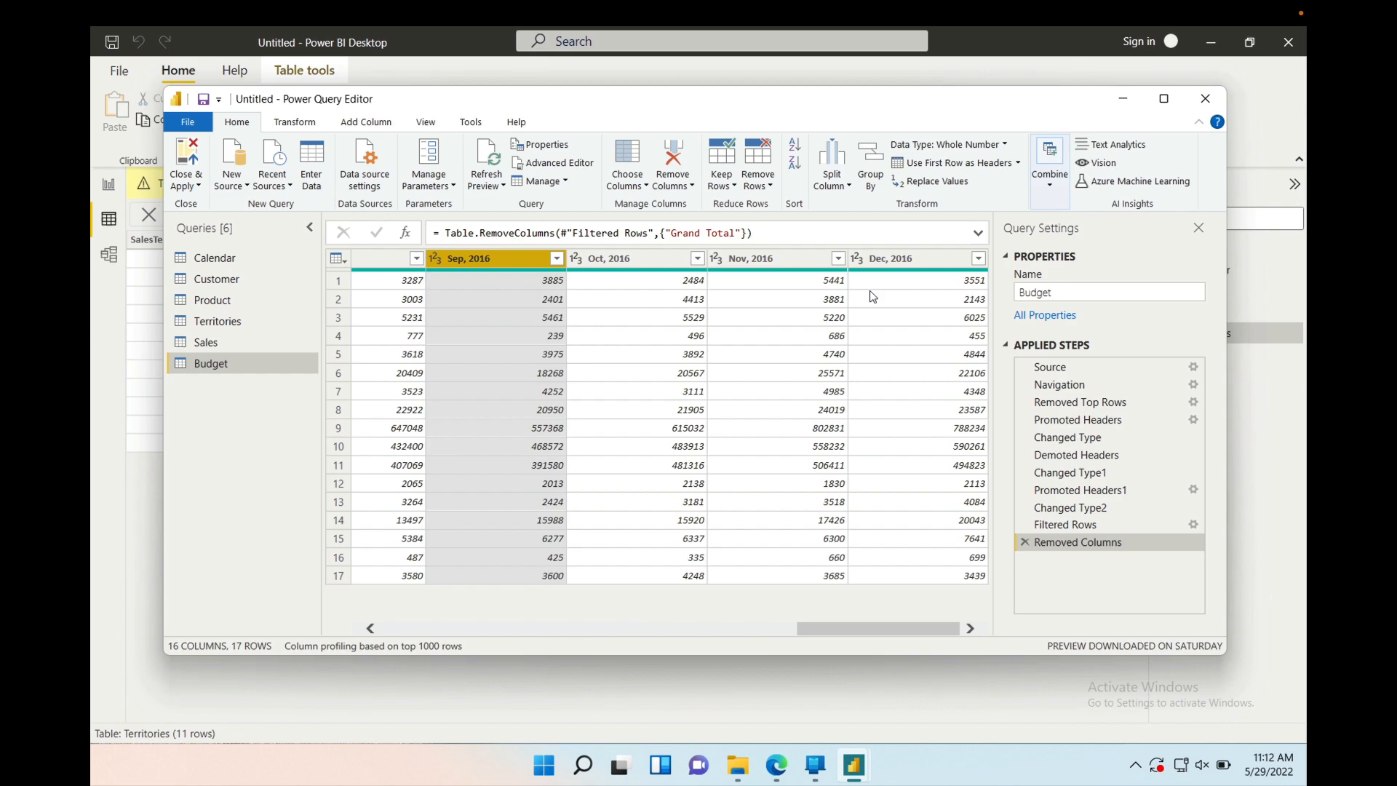
{"action": "scroll", "coordinate": [558, 334], "scroll_direction": "left", "scroll_amount": 14}
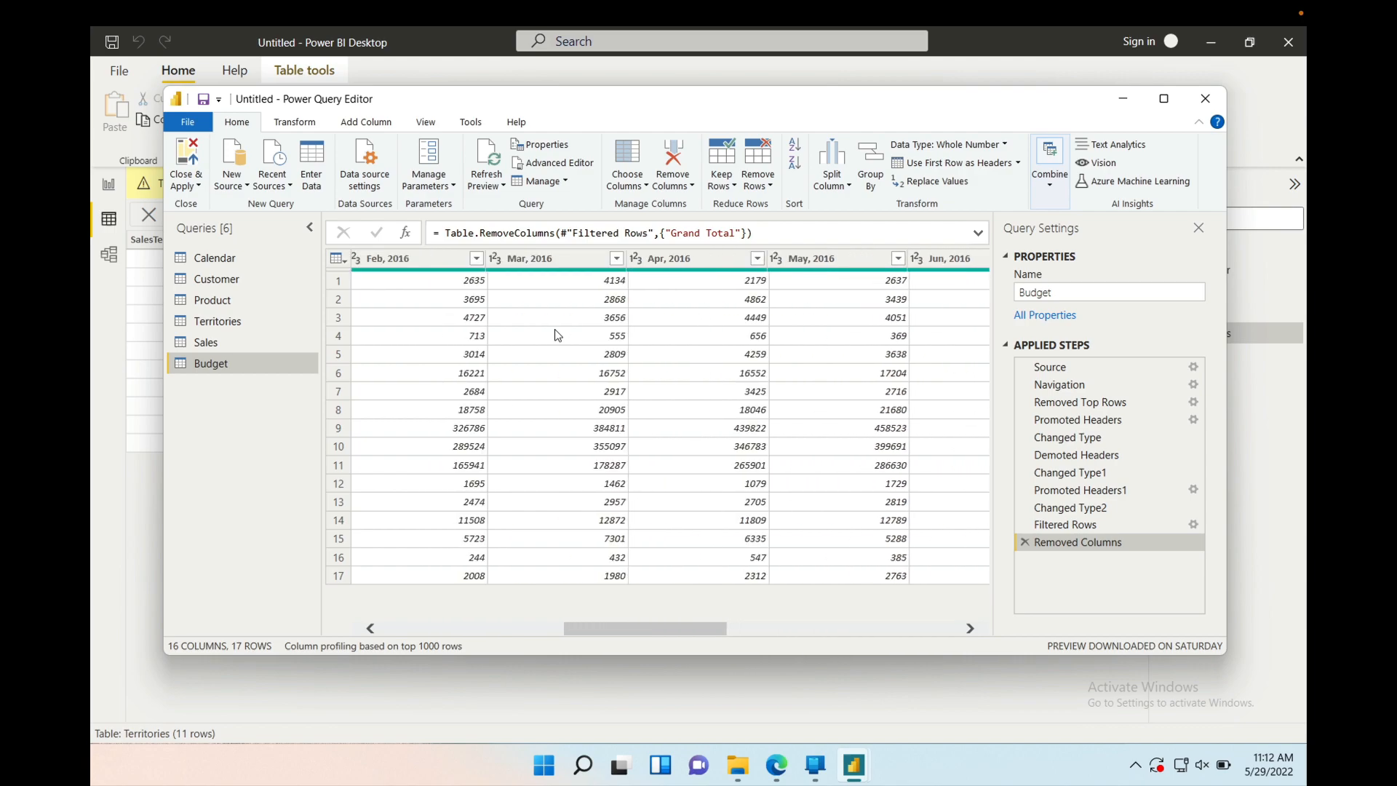
{"action": "scroll", "coordinate": [558, 335], "scroll_direction": "left", "scroll_amount": 6}
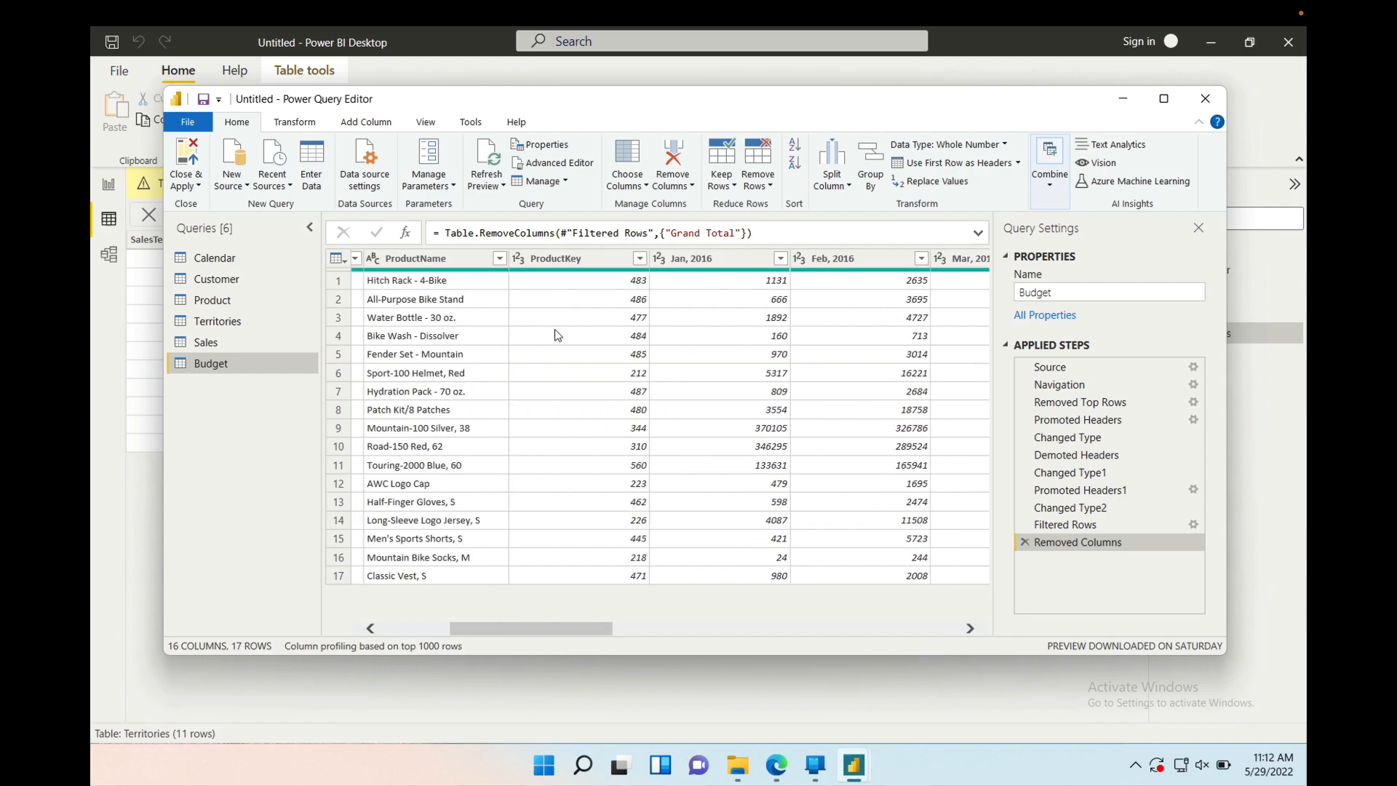
{"action": "scroll", "coordinate": [678, 304], "scroll_direction": "right", "scroll_amount": 2}
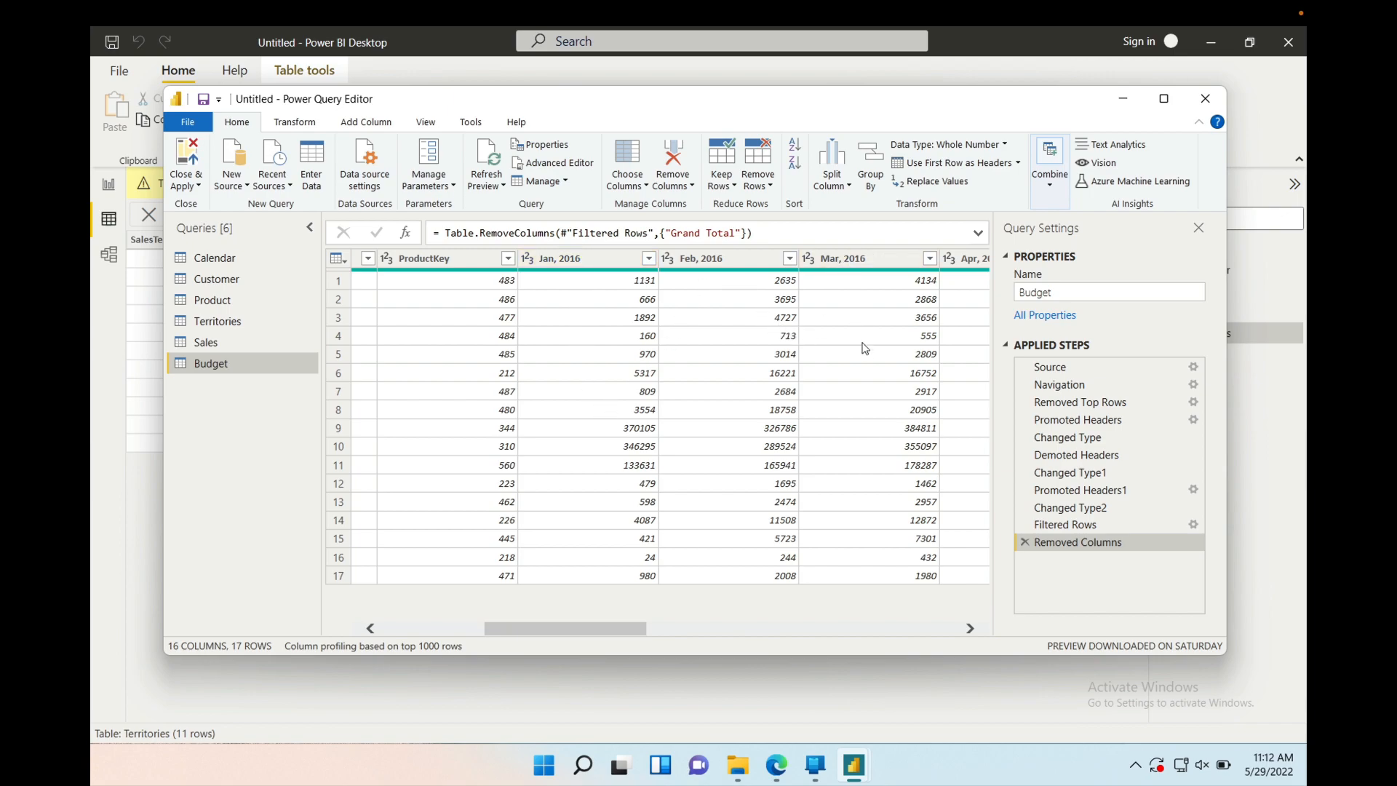
{"action": "scroll", "coordinate": [863, 342], "scroll_direction": "right", "scroll_amount": 5}
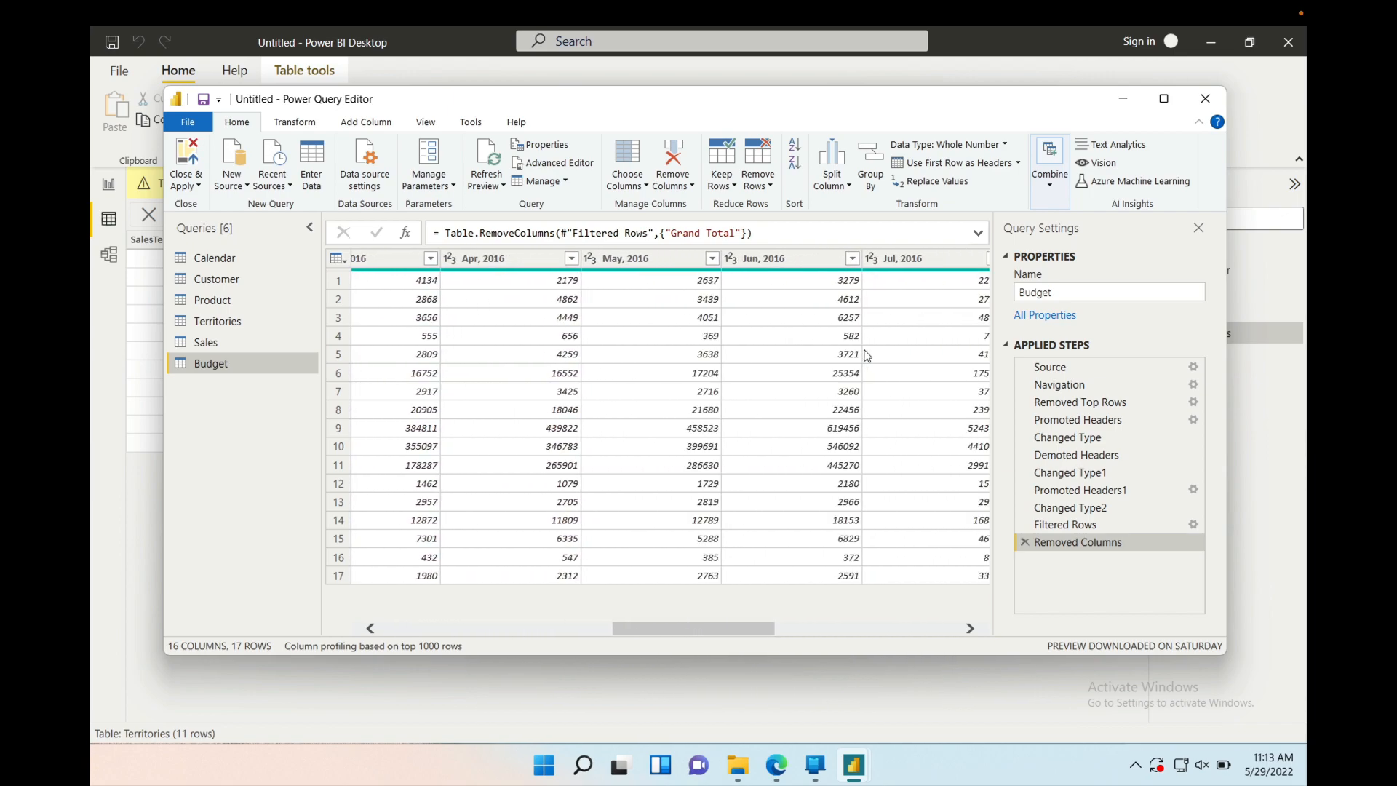
{"action": "scroll", "coordinate": [867, 354], "scroll_direction": "right", "scroll_amount": 5}
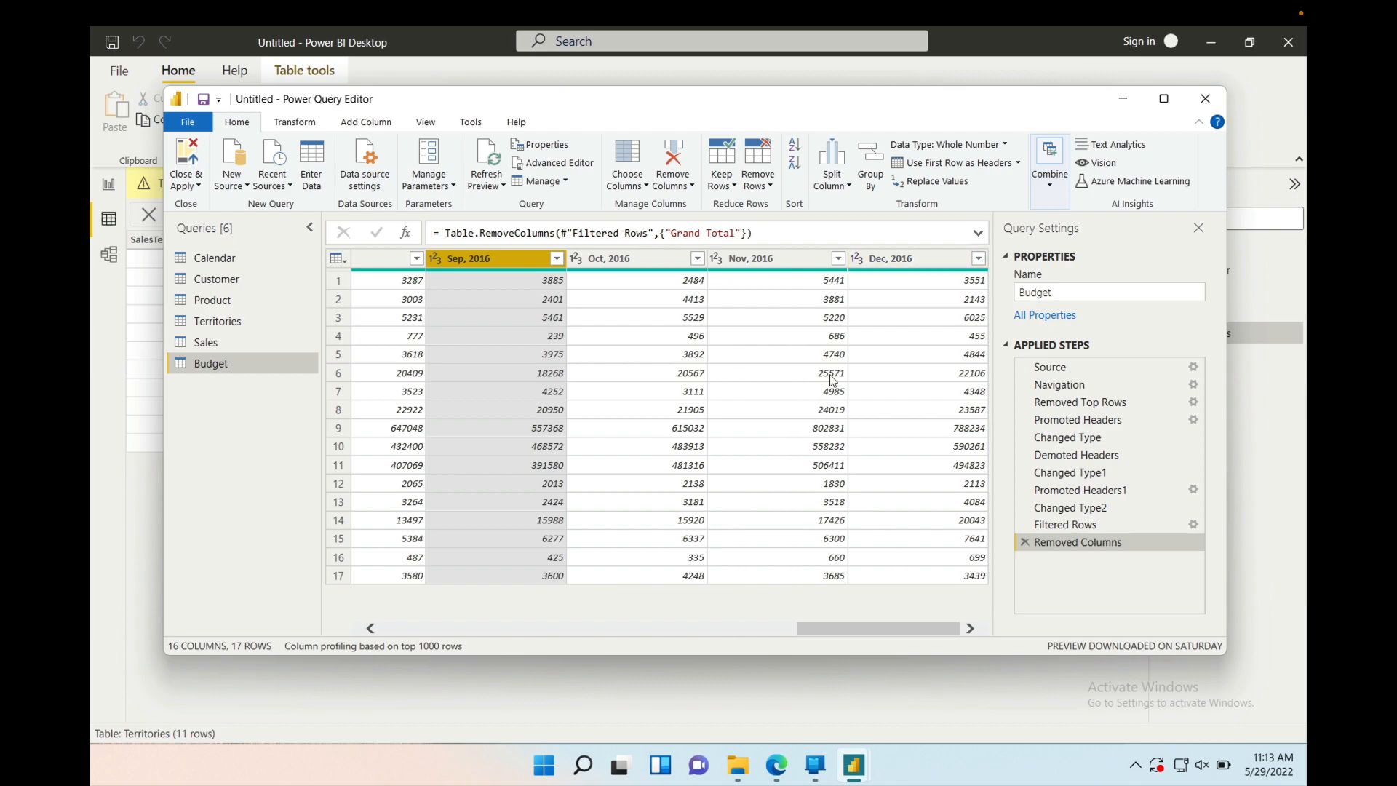
{"action": "scroll", "coordinate": [589, 331], "scroll_direction": "left", "scroll_amount": 8}
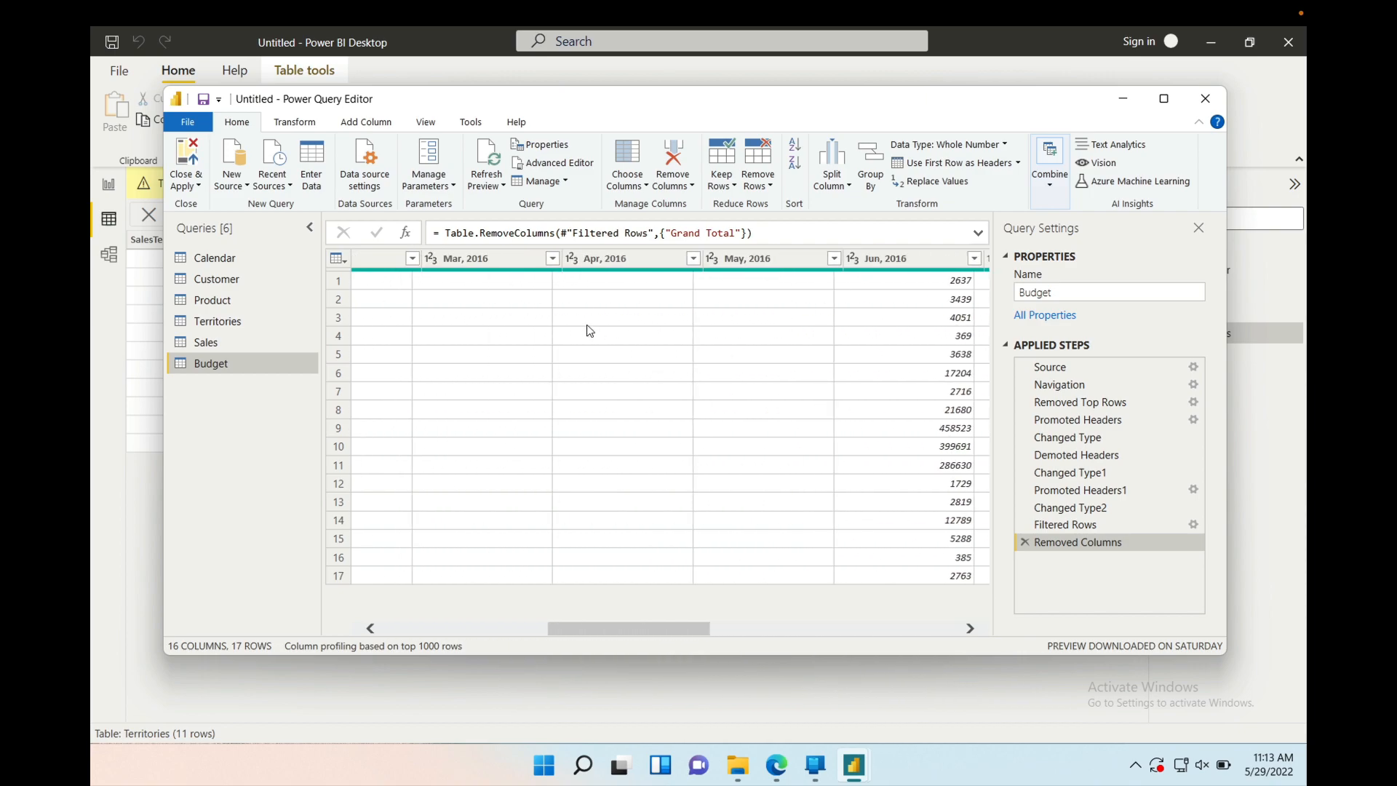
{"action": "scroll", "coordinate": [590, 331], "scroll_direction": "left", "scroll_amount": 4}
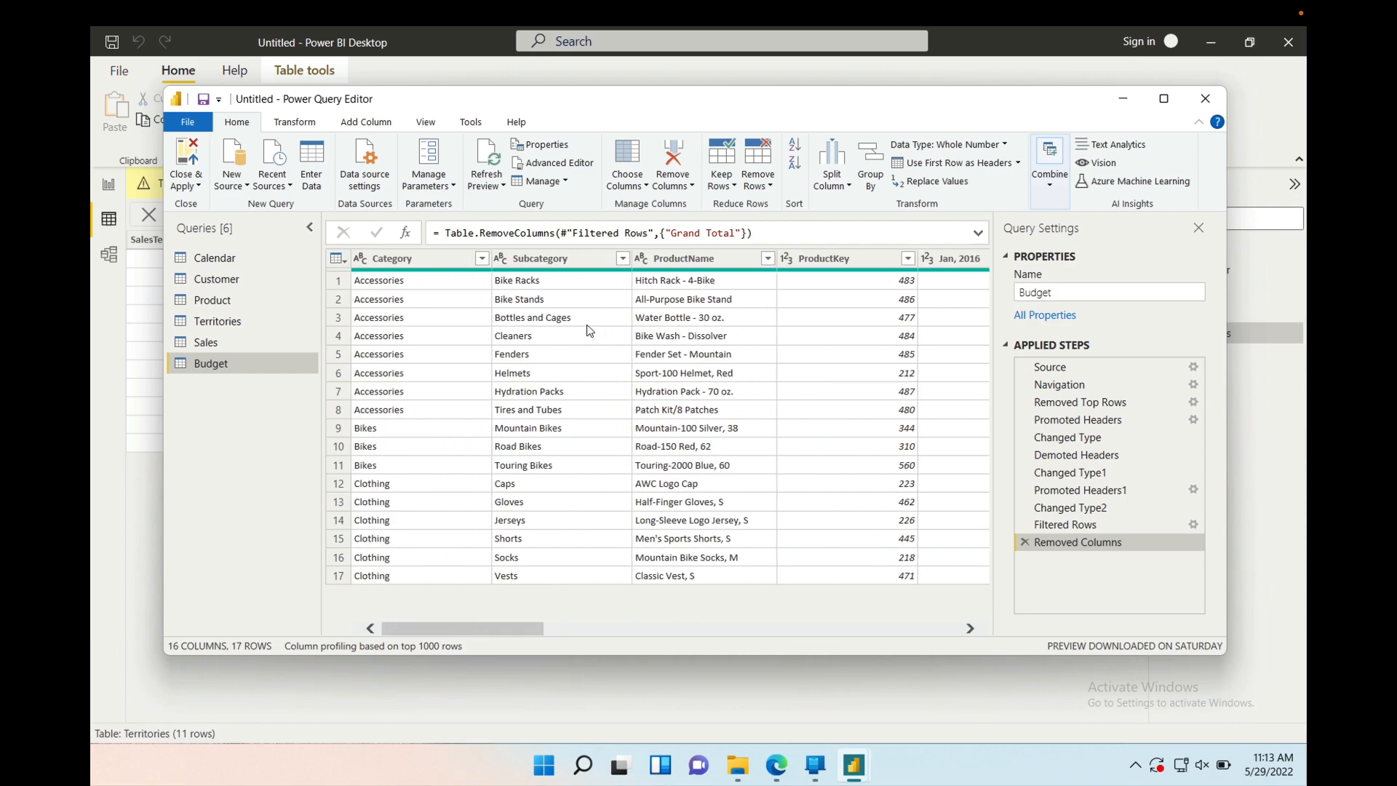
{"action": "scroll", "coordinate": [589, 331], "scroll_direction": "right", "scroll_amount": 5}
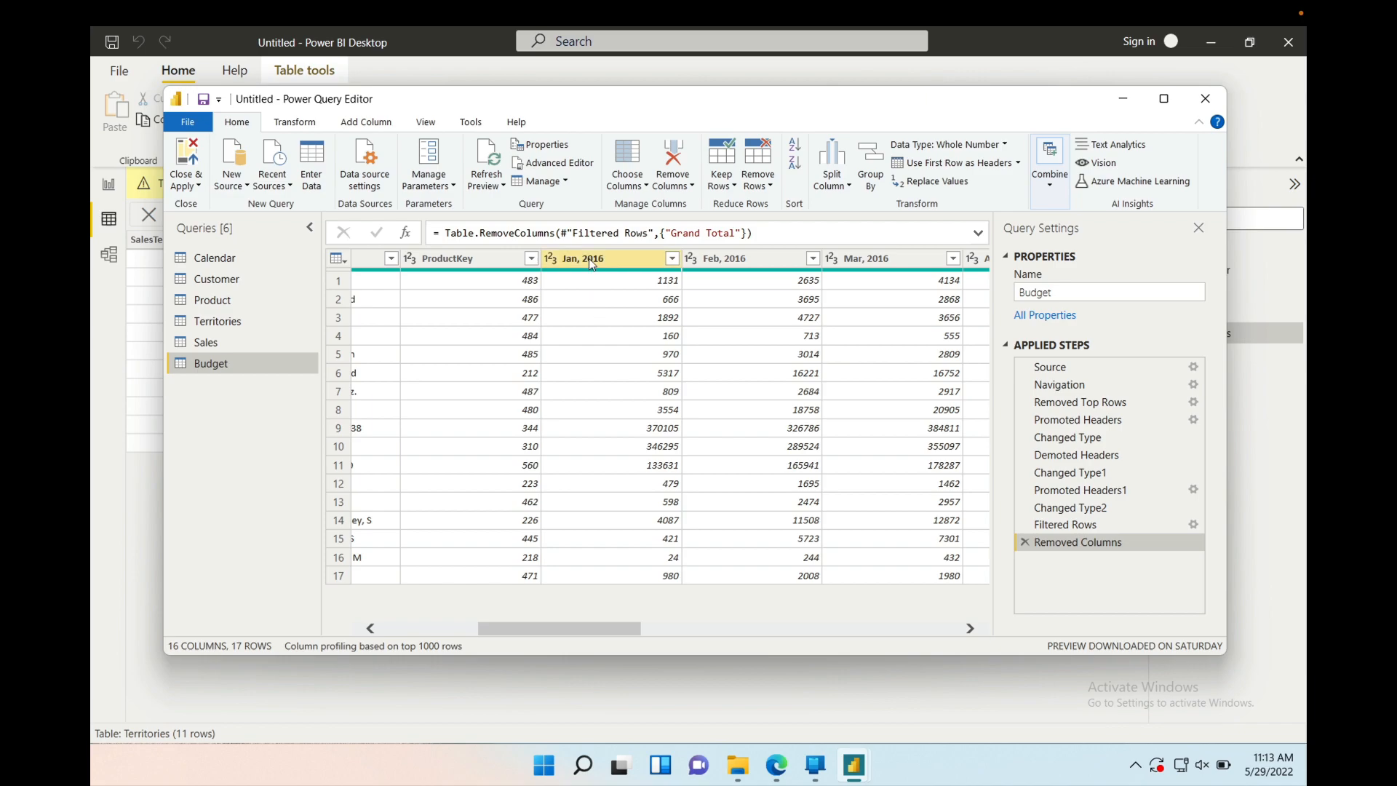
{"action": "left_click", "coordinate": [589, 260]}
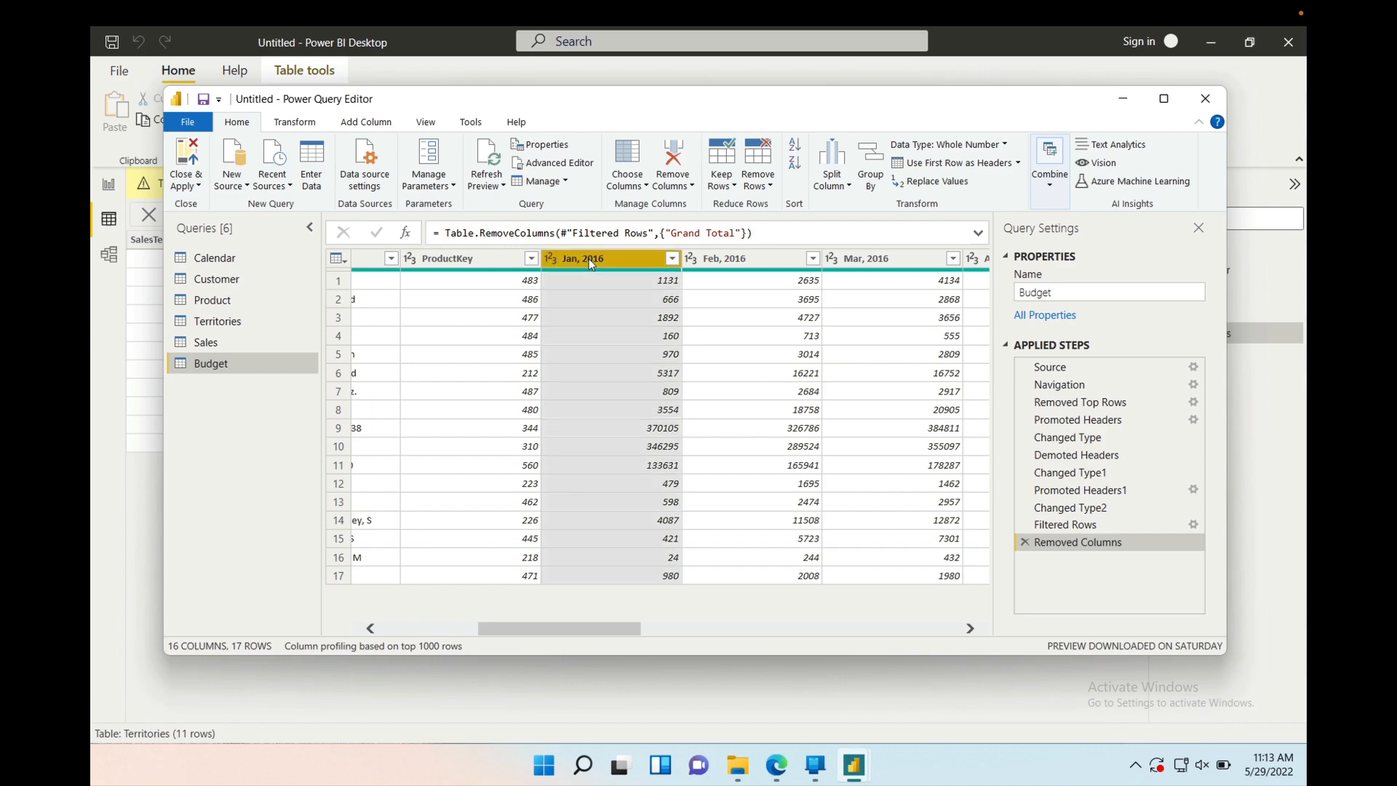
{"action": "key", "text": "shift+Right"}
{"action": "key", "text": "shift+Right"}
{"action": "key", "text": "shift+Right"}
{"action": "key", "text": "shift+Right"}
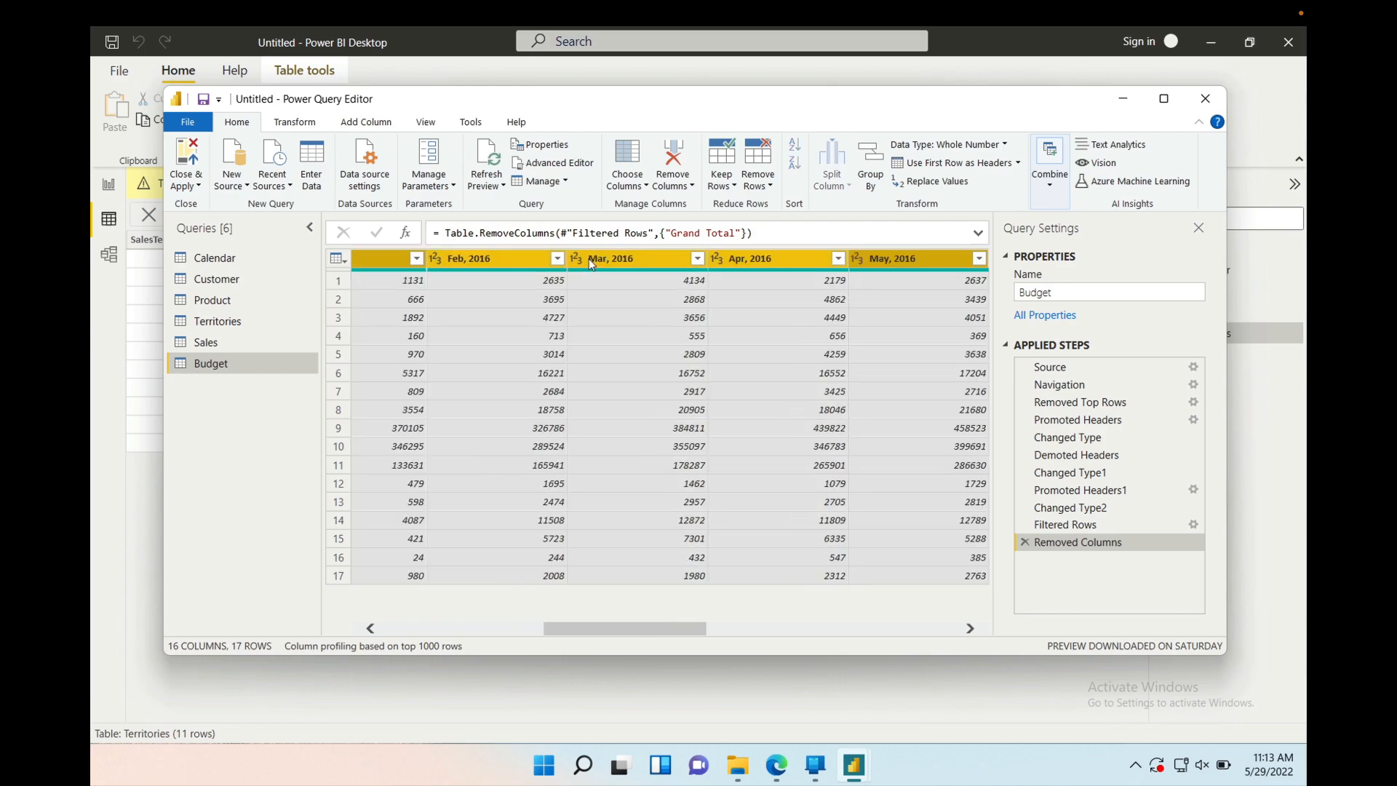
{"action": "key", "text": "shift+Right"}
{"action": "key", "text": "shift+Right"}
{"action": "key", "text": "shift+Right"}
{"action": "key", "text": "shift+Right"}
{"action": "key", "text": "shift+Right"}
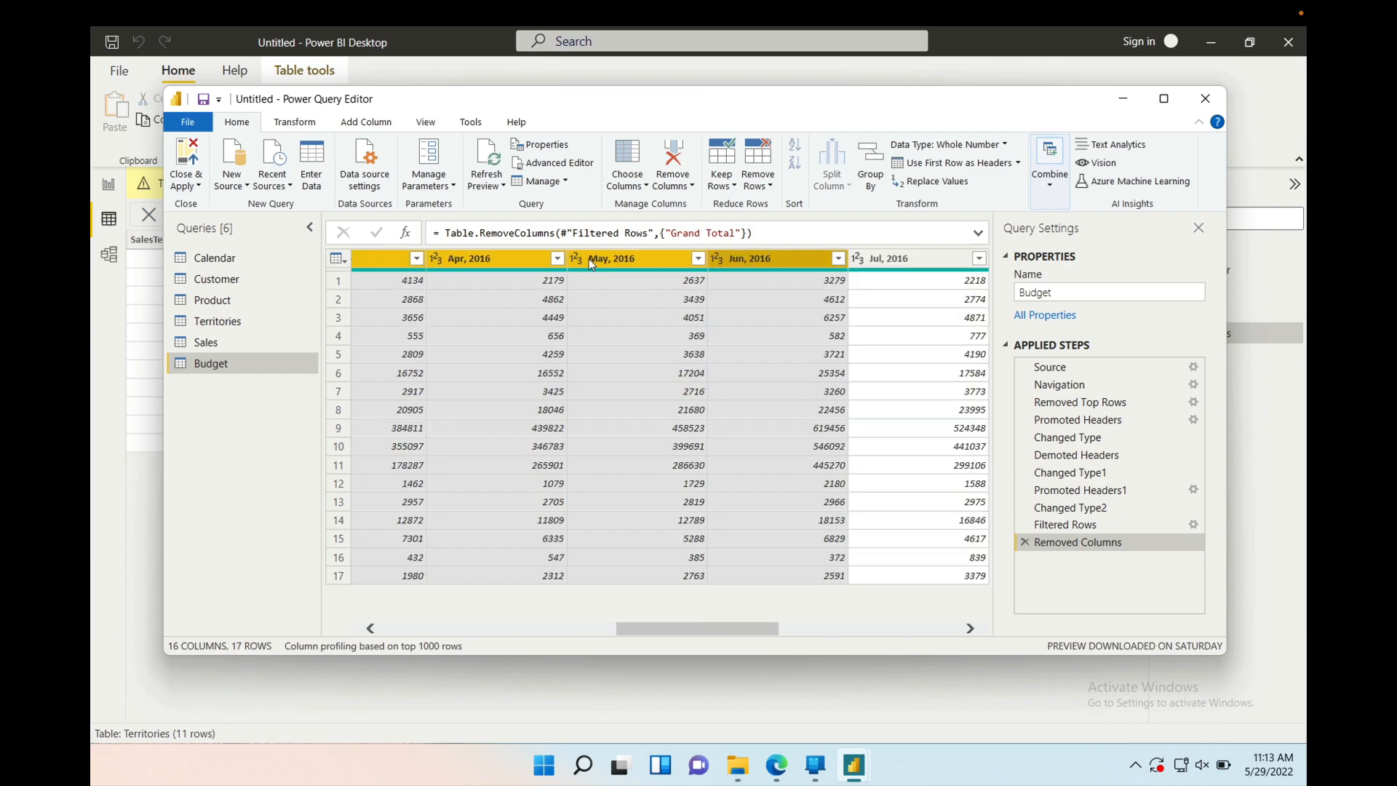
{"action": "key", "text": "shift+Right"}
{"action": "key", "text": "shift+Right"}
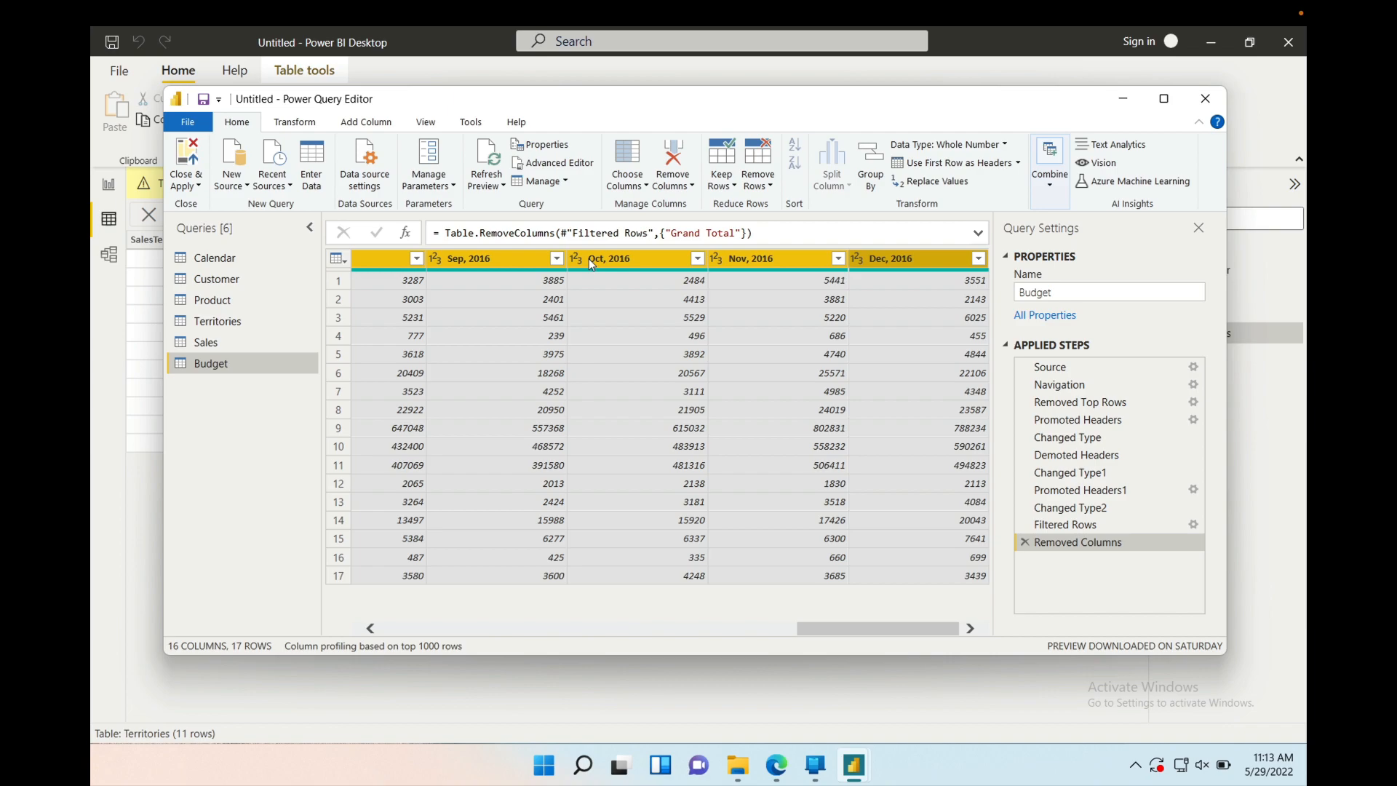
{"action": "key", "text": "shift+Left"}
{"action": "key", "text": "shift+Left"}
{"action": "key", "text": "shift+Left"}
{"action": "key", "text": "shift+Left"}
{"action": "key", "text": "shift+Left"}
{"action": "key", "text": "shift+Left"}
{"action": "key", "text": "shift+Left"}
{"action": "key", "text": "shift+Left"}
{"action": "key", "text": "shift+Left"}
{"action": "key", "text": "shift+Left"}
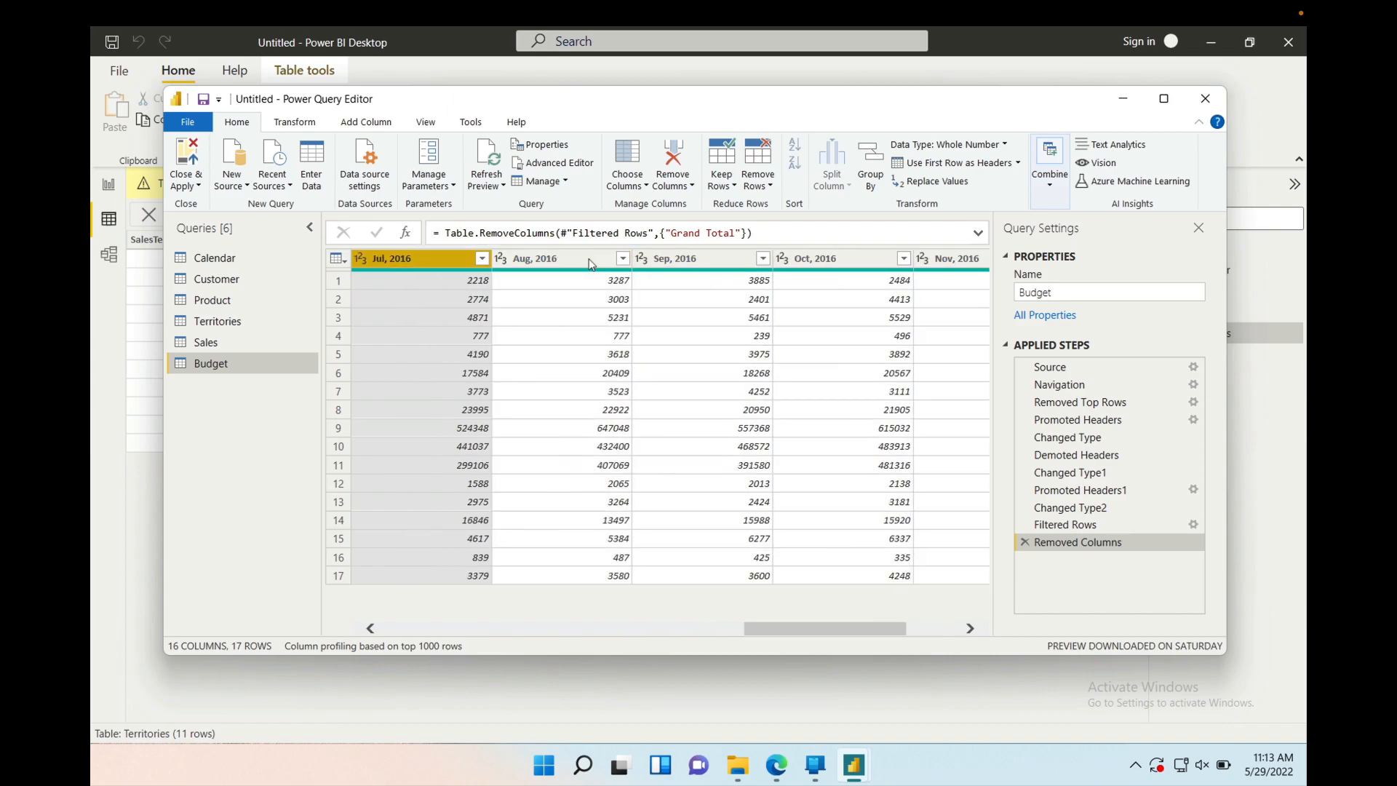
{"action": "key", "text": "shift+Left"}
{"action": "key", "text": "shift+Left"}
{"action": "key", "text": "shift+Left"}
{"action": "key", "text": "shift+Left"}
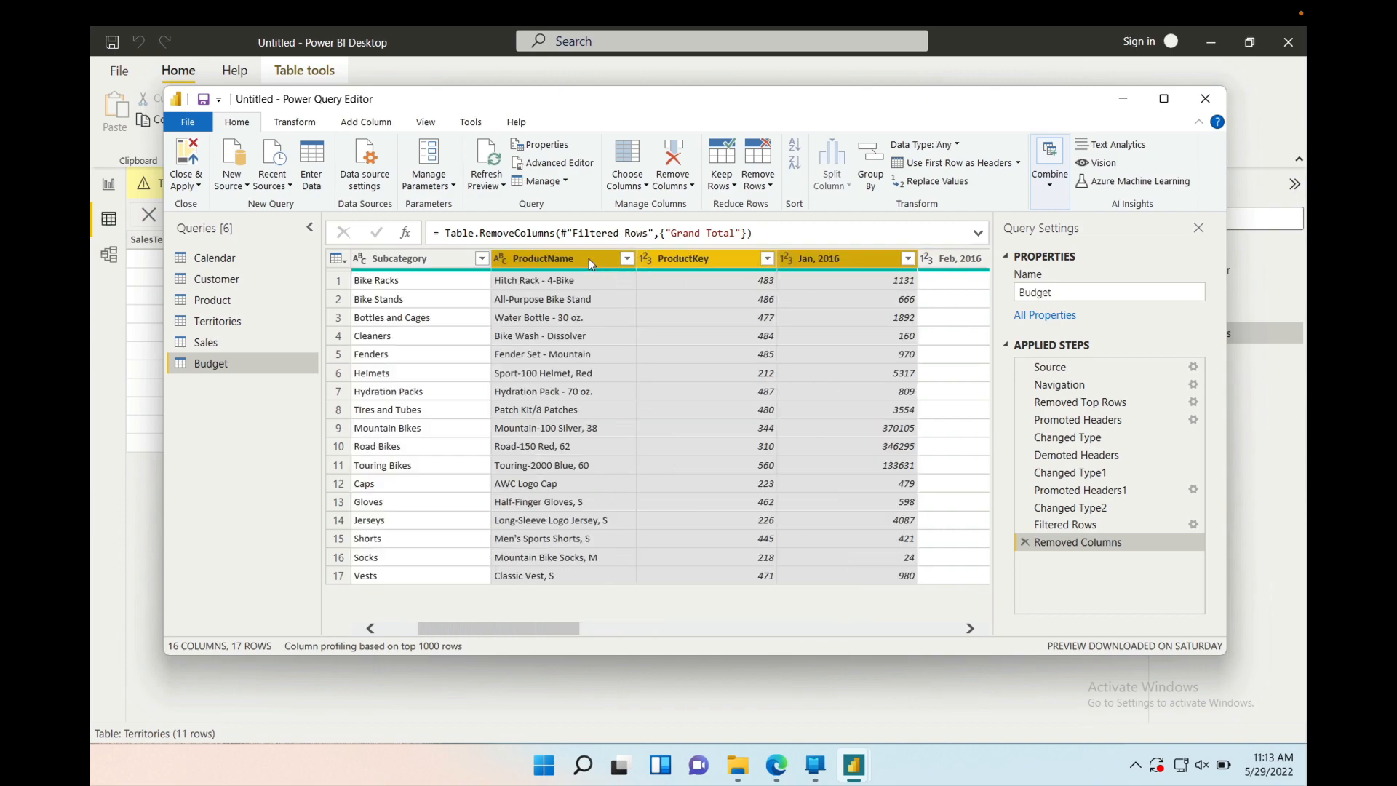
Unpivot the month columns Jan, 2016 through Dec, 2016 of the Budget query into attribute-value rows
{"action": "left_click", "coordinate": [851, 301]}
{"action": "left_click", "coordinate": [818, 255]}
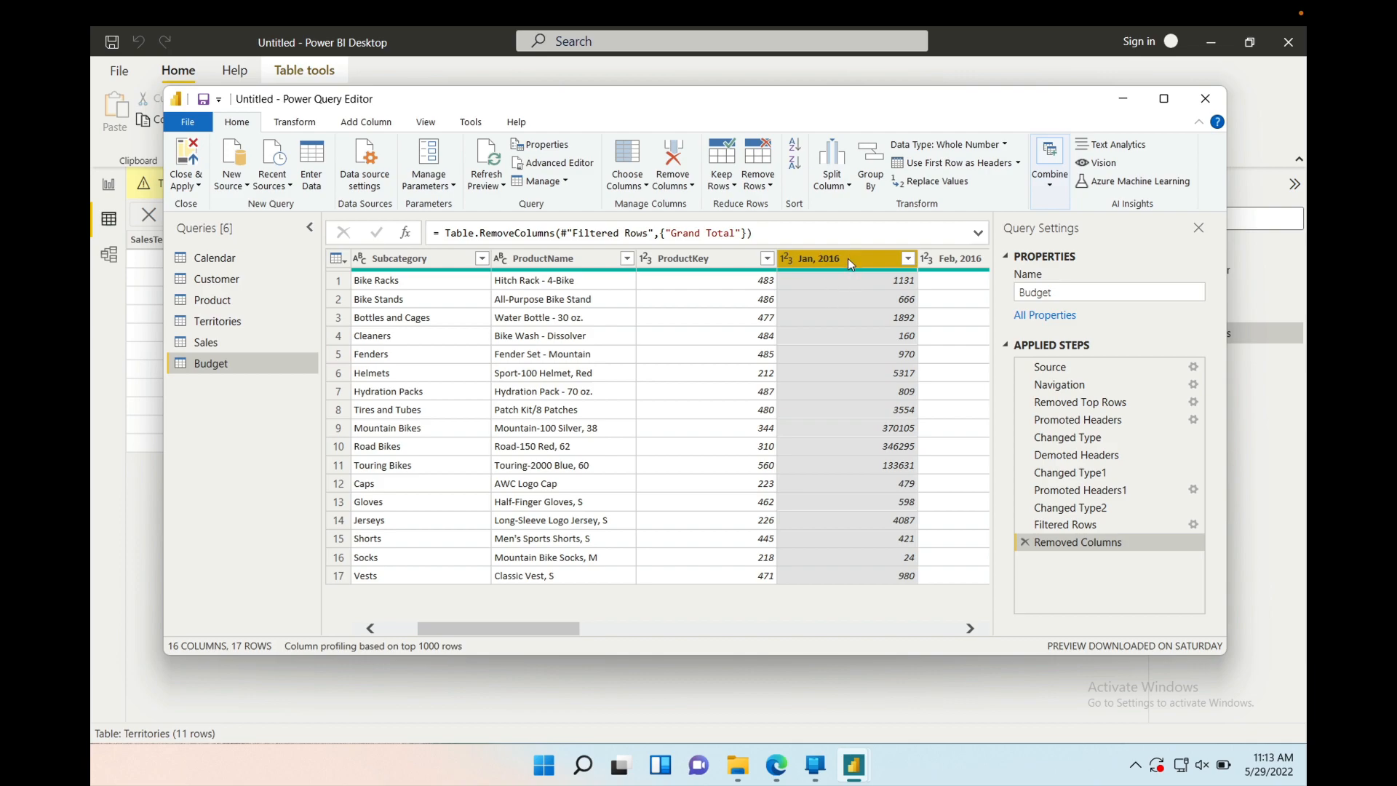
{"action": "key", "text": "shift+Right"}
{"action": "key", "text": "shift+Right"}
{"action": "key", "text": "shift+Right"}
{"action": "key", "text": "shift+Right"}
{"action": "key", "text": "shift+Right"}
{"action": "key", "text": "shift+Right"}
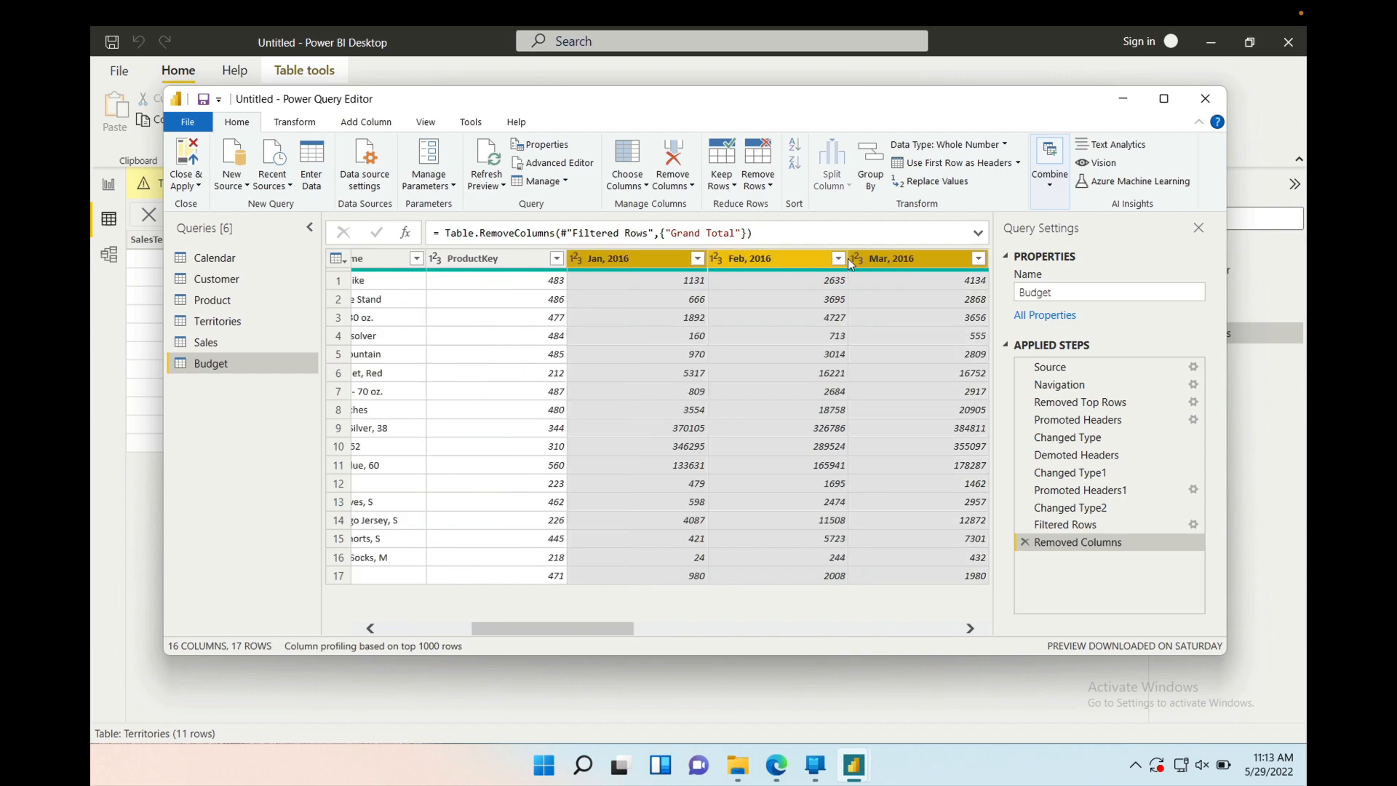
{"action": "key", "text": "shift+Right"}
{"action": "key", "text": "shift+Right"}
{"action": "key", "text": "shift+Right"}
{"action": "key", "text": "shift+Right"}
{"action": "key", "text": "shift+Right"}
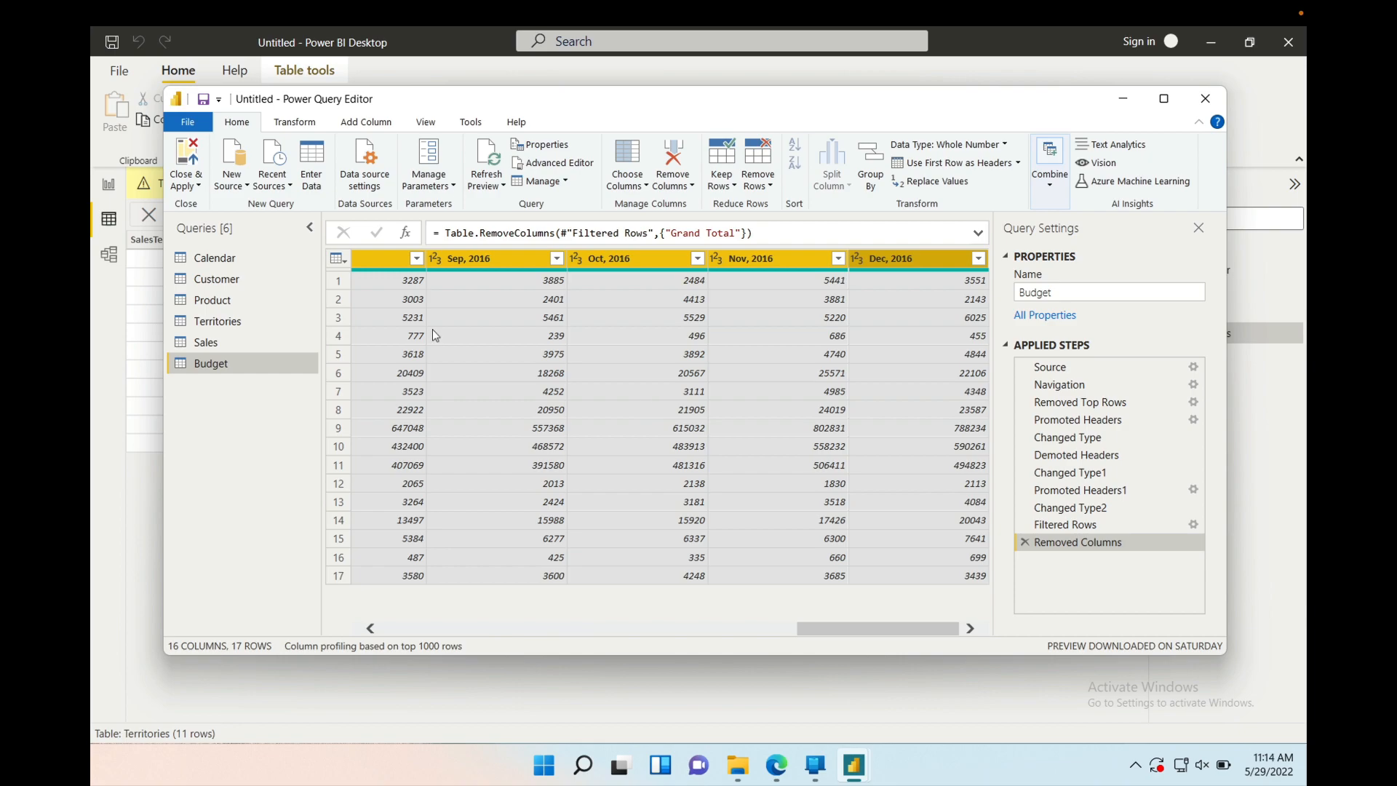
{"action": "left_click", "coordinate": [290, 125]}
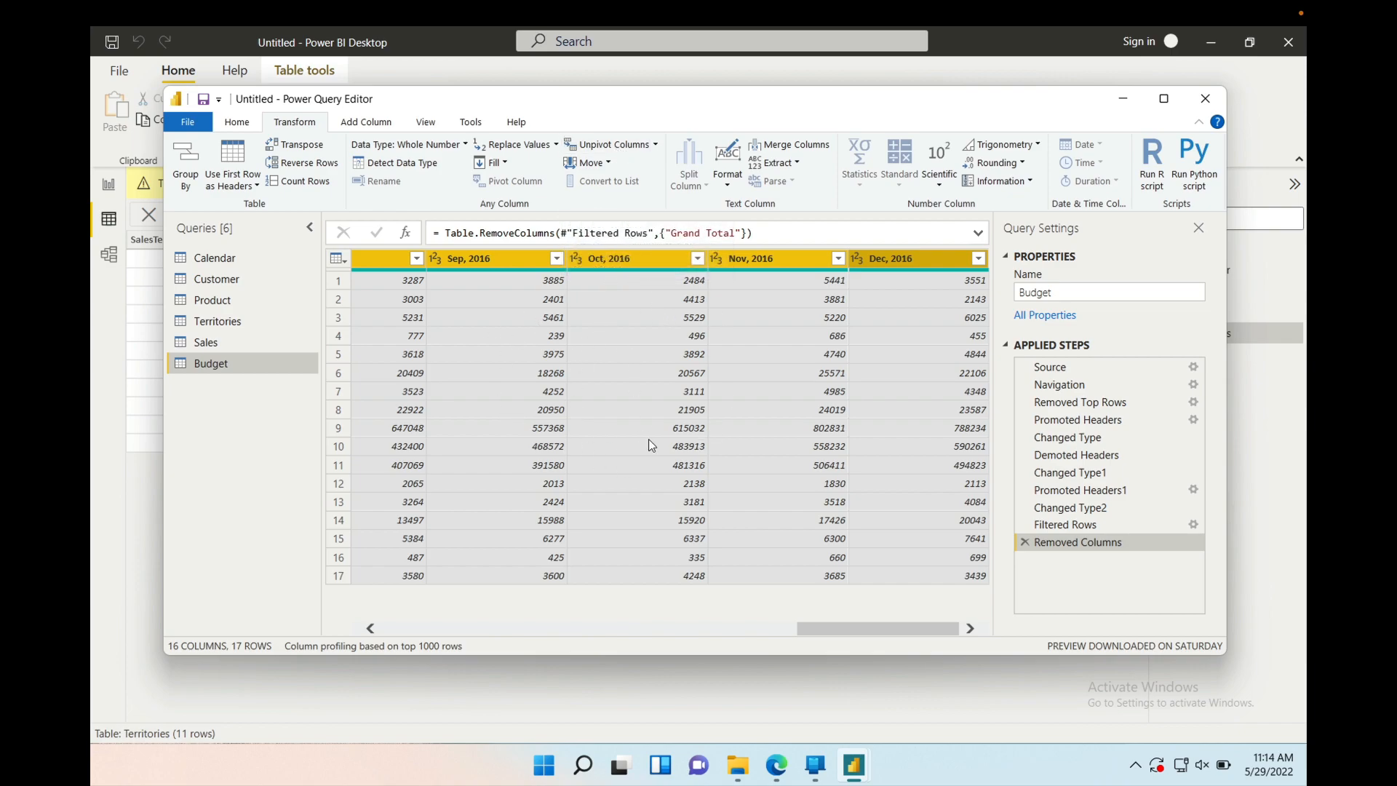
{"action": "scroll", "coordinate": [648, 439], "scroll_direction": "left", "scroll_amount": 3}
{"action": "scroll", "coordinate": [648, 441], "scroll_direction": "right", "scroll_amount": 1}
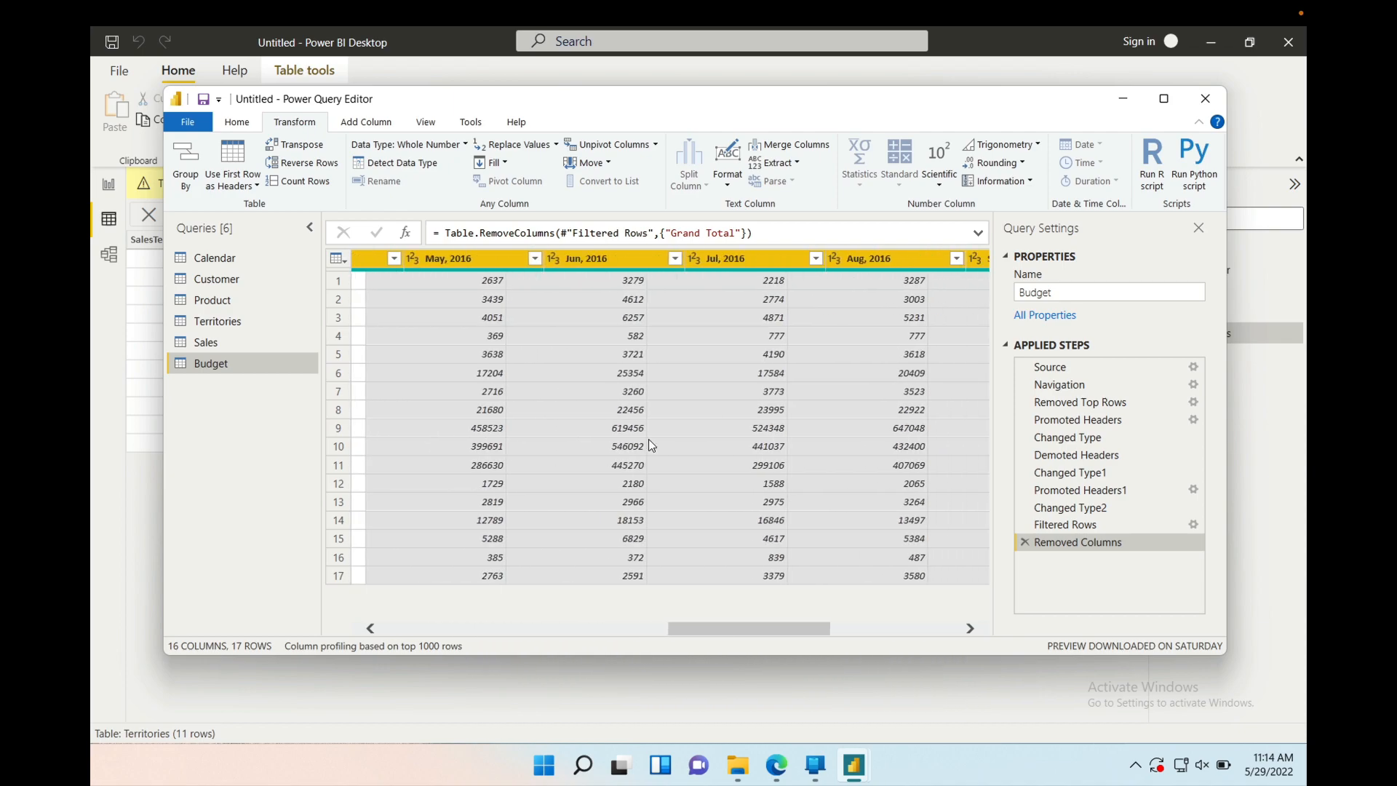
{"action": "left_click", "coordinate": [613, 145]}
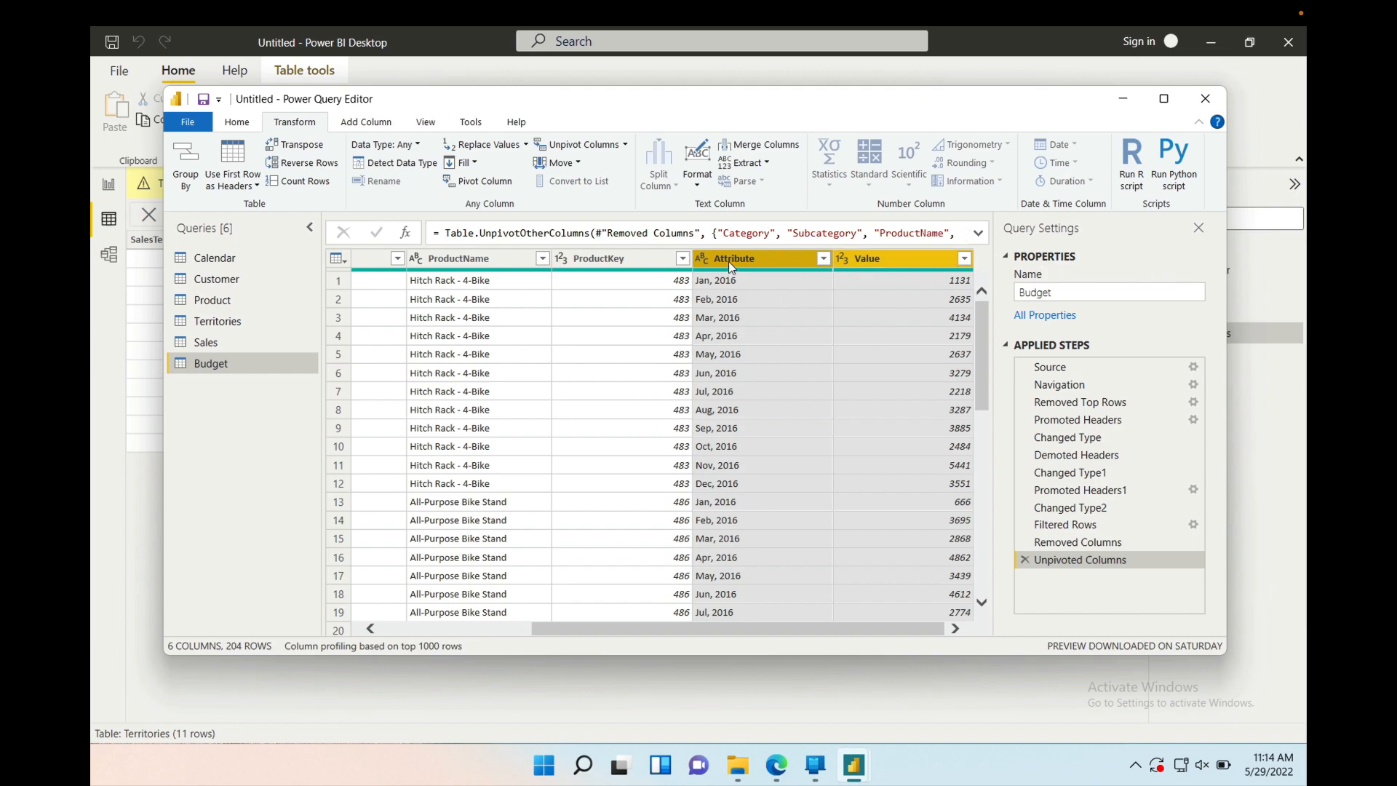
Review the unpivoted month rows and delete the Unpivoted Columns step from the Budget query
{"action": "scroll", "coordinate": [851, 365], "scroll_direction": "down", "scroll_amount": 20}
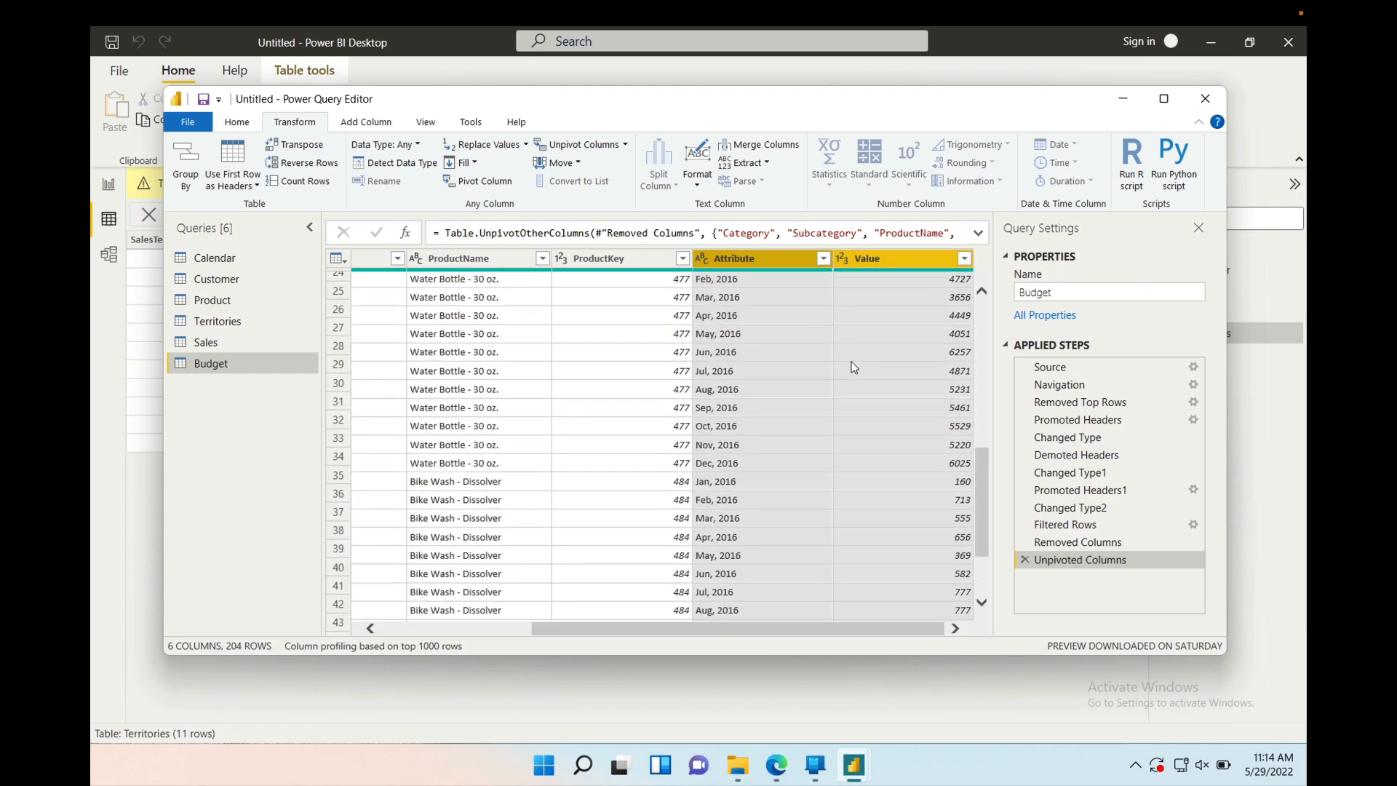
{"action": "scroll", "coordinate": [855, 368], "scroll_direction": "down", "scroll_amount": 15}
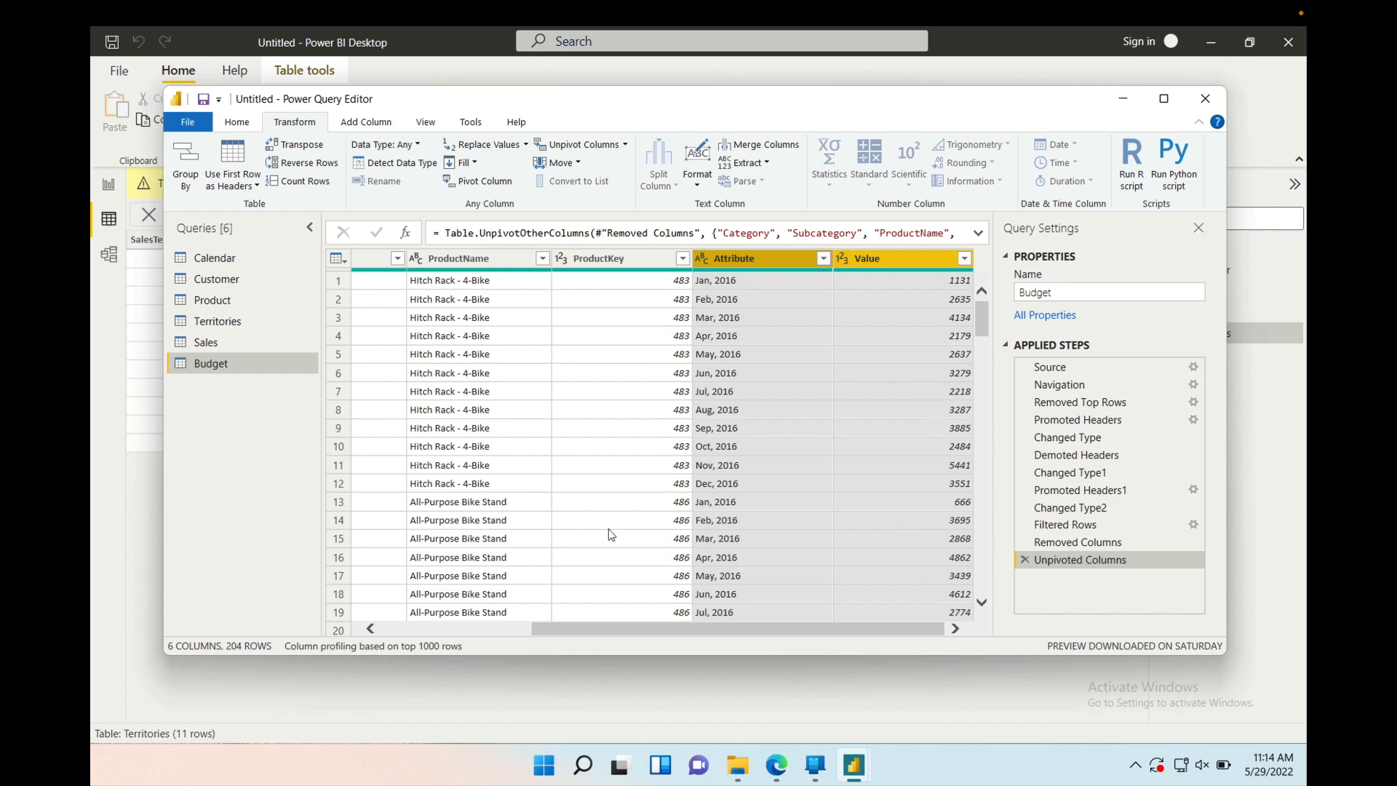
{"action": "left_click", "coordinate": [1026, 559]}
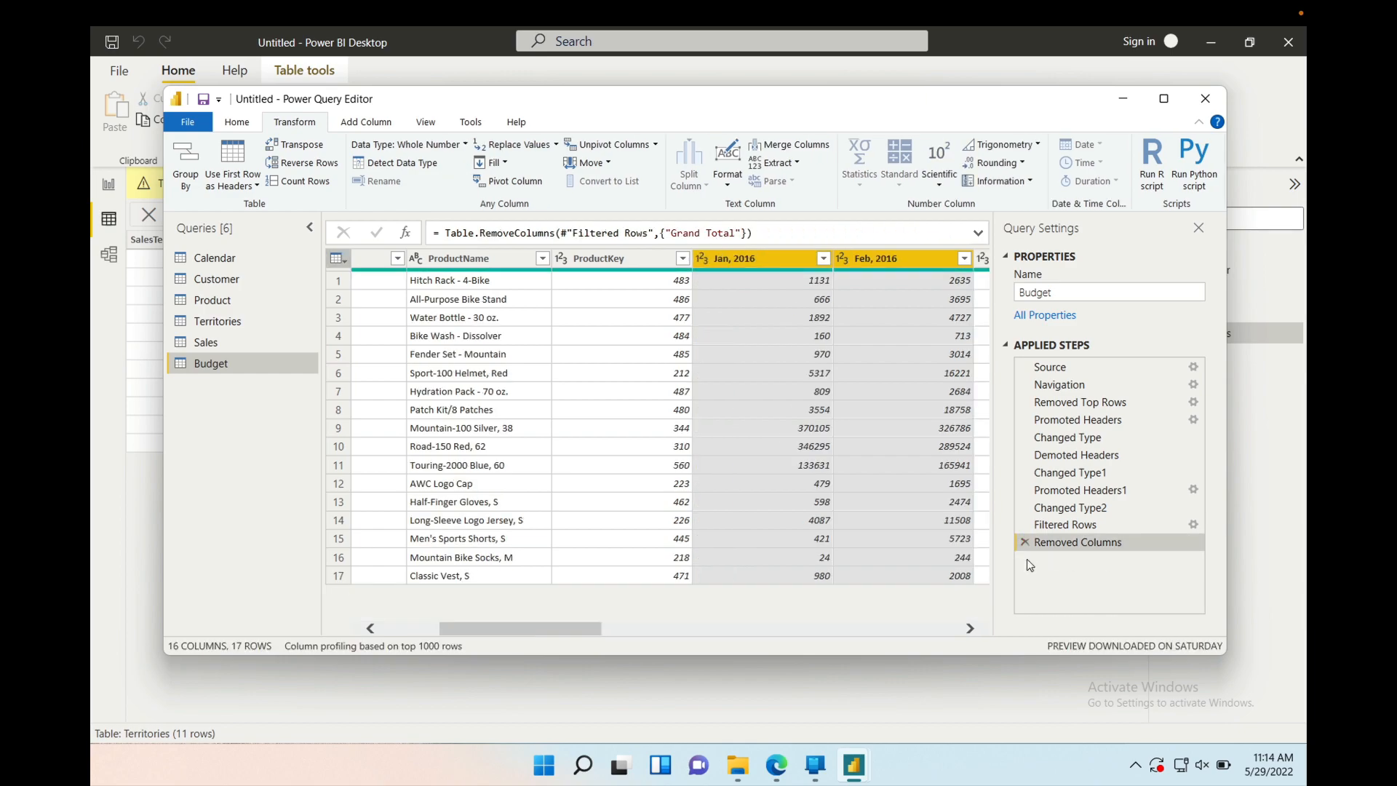
Look over the separate 2016 month columns in the Budget table
{"action": "scroll", "coordinate": [876, 440], "scroll_direction": "right", "scroll_amount": 3}
{"action": "scroll", "coordinate": [879, 447], "scroll_direction": "right", "scroll_amount": 1}
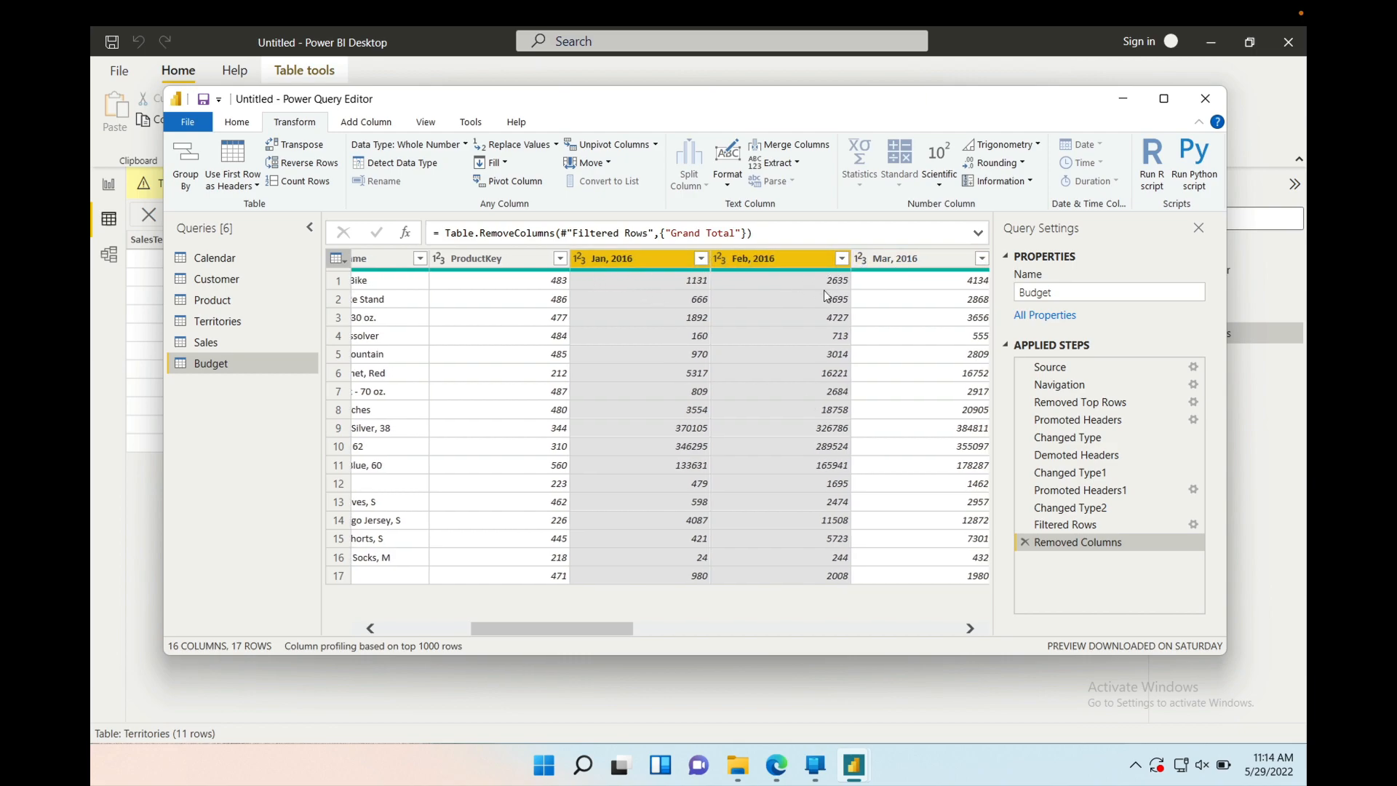
{"action": "scroll", "coordinate": [816, 285], "scroll_direction": "right", "scroll_amount": 3}
{"action": "scroll", "coordinate": [845, 305], "scroll_direction": "left", "scroll_amount": 7}
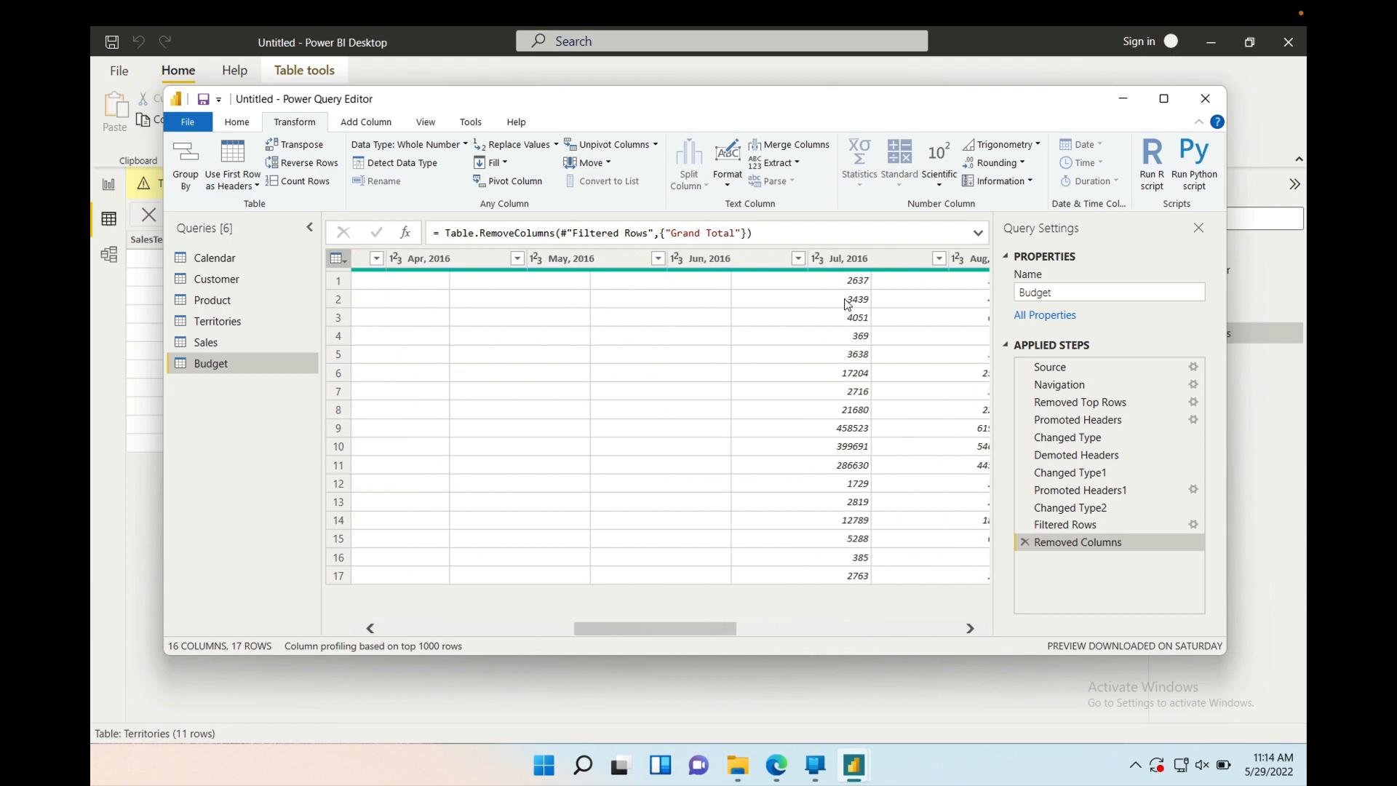
{"action": "scroll", "coordinate": [844, 304], "scroll_direction": "right", "scroll_amount": 2}
{"action": "scroll", "coordinate": [847, 304], "scroll_direction": "right", "scroll_amount": 2}
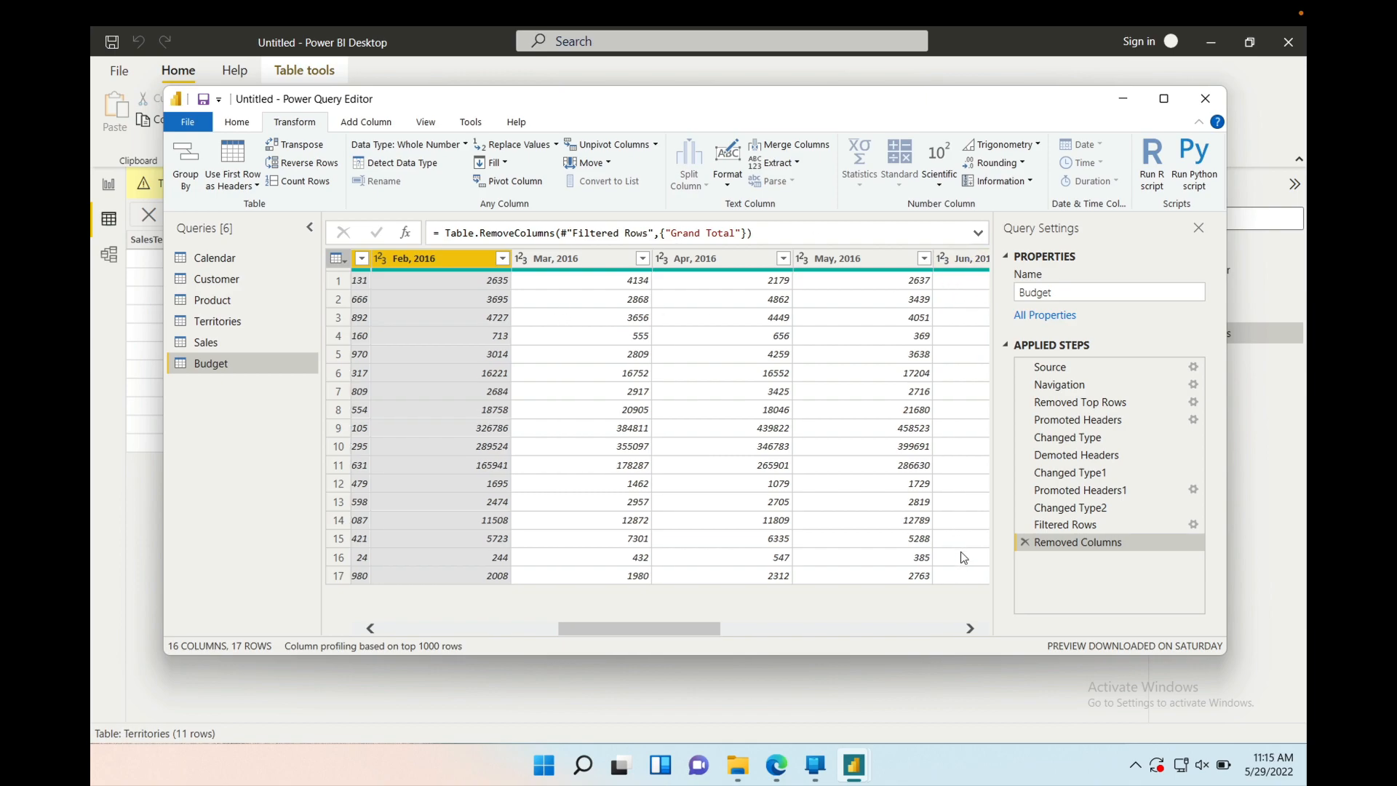
Compare the Budget query's monthly columns from Jan, 2016 across to Dec, 2016 with the neighbouring ProductKey column
{"action": "scroll", "coordinate": [962, 558], "scroll_direction": "right", "scroll_amount": 3}
{"action": "scroll", "coordinate": [962, 557], "scroll_direction": "left", "scroll_amount": 5}
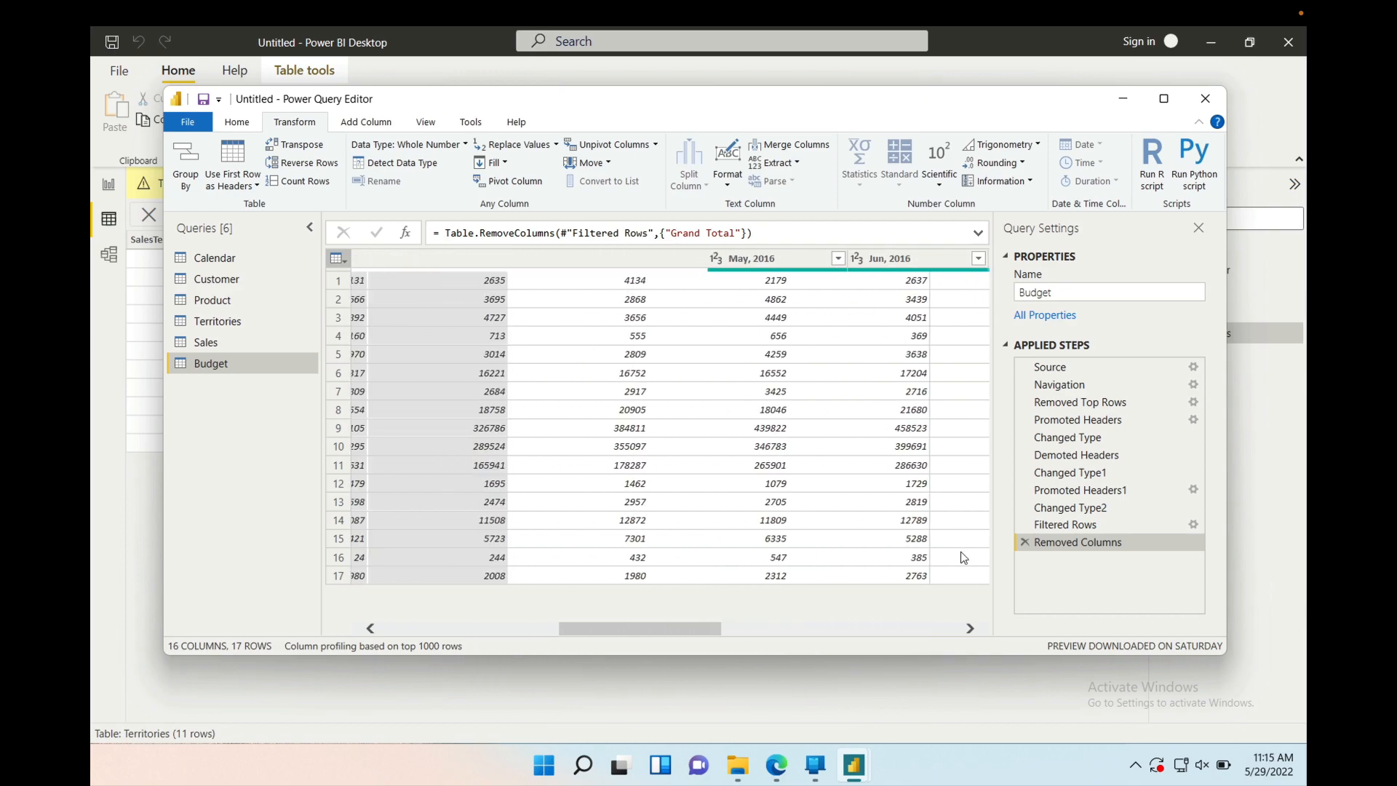
{"action": "scroll", "coordinate": [962, 558], "scroll_direction": "right", "scroll_amount": 1}
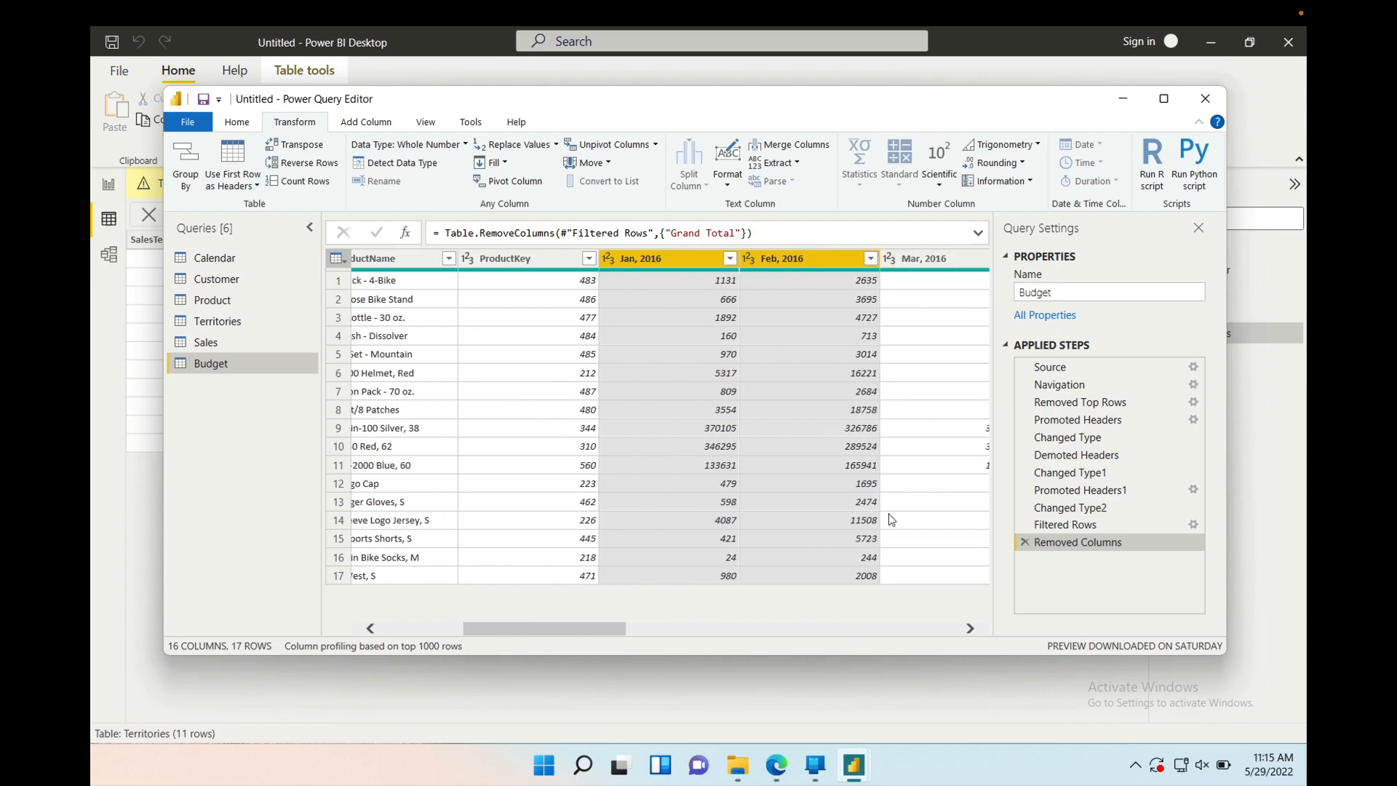
{"action": "scroll", "coordinate": [891, 519], "scroll_direction": "right", "scroll_amount": 5}
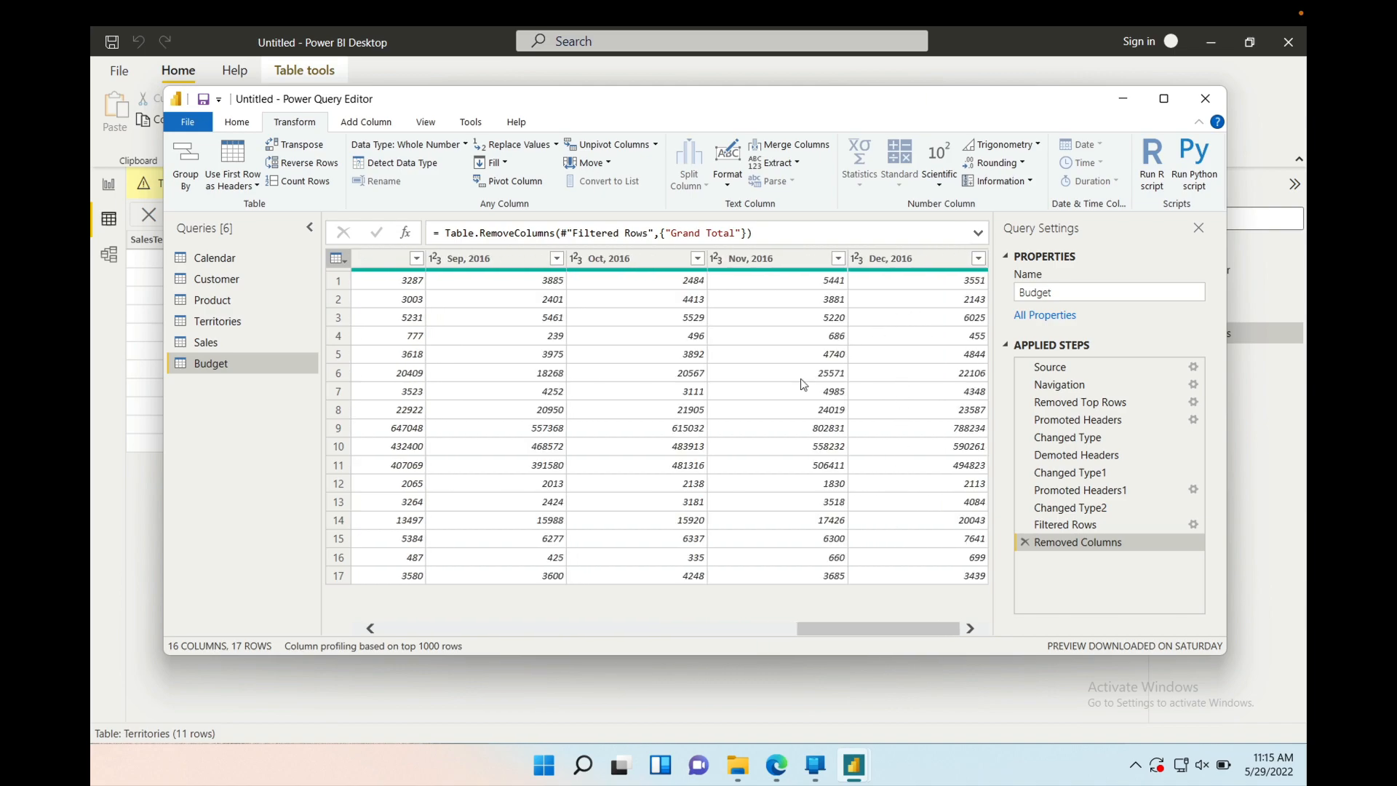
{"action": "scroll", "coordinate": [844, 364], "scroll_direction": "left", "scroll_amount": 8}
{"action": "scroll", "coordinate": [708, 309], "scroll_direction": "left", "scroll_amount": 4}
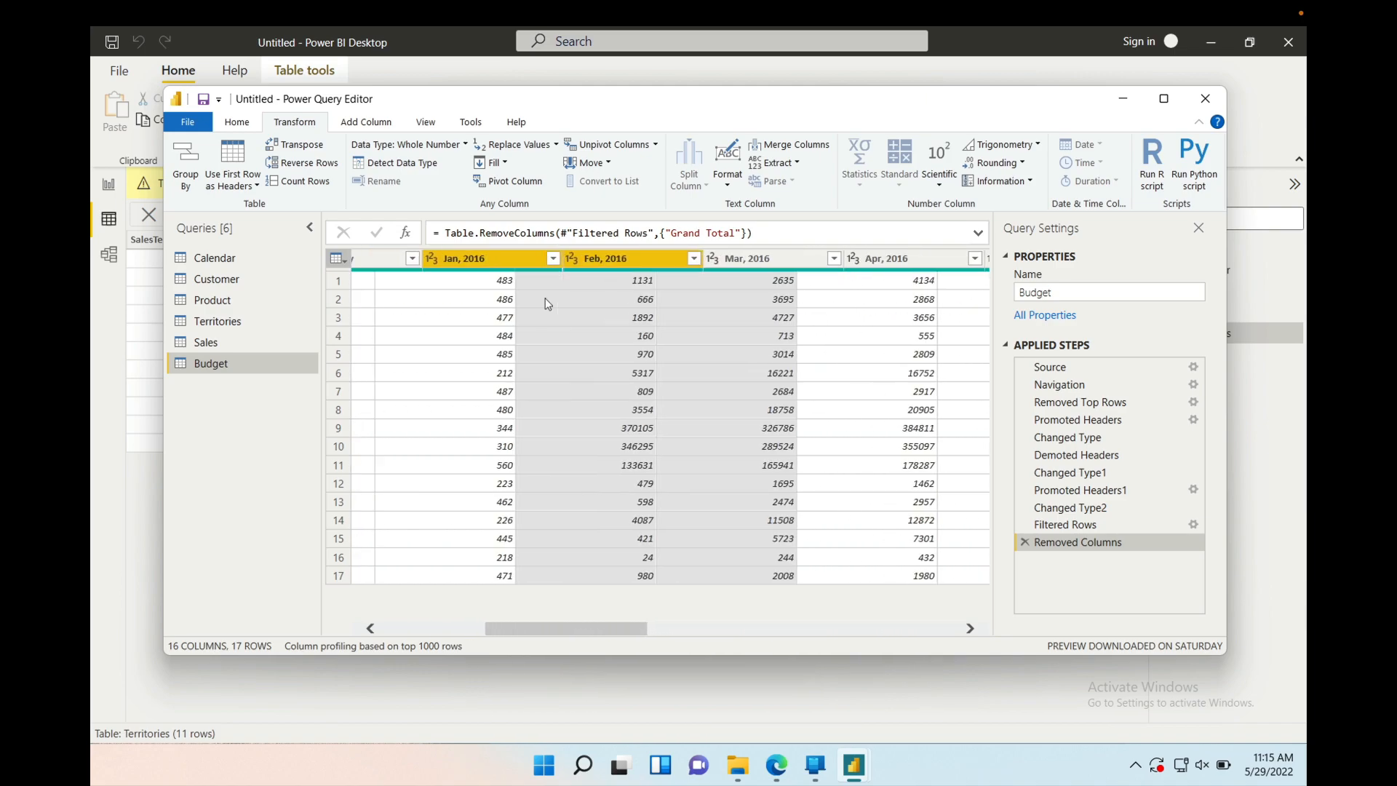
{"action": "scroll", "coordinate": [547, 303], "scroll_direction": "right", "scroll_amount": 4}
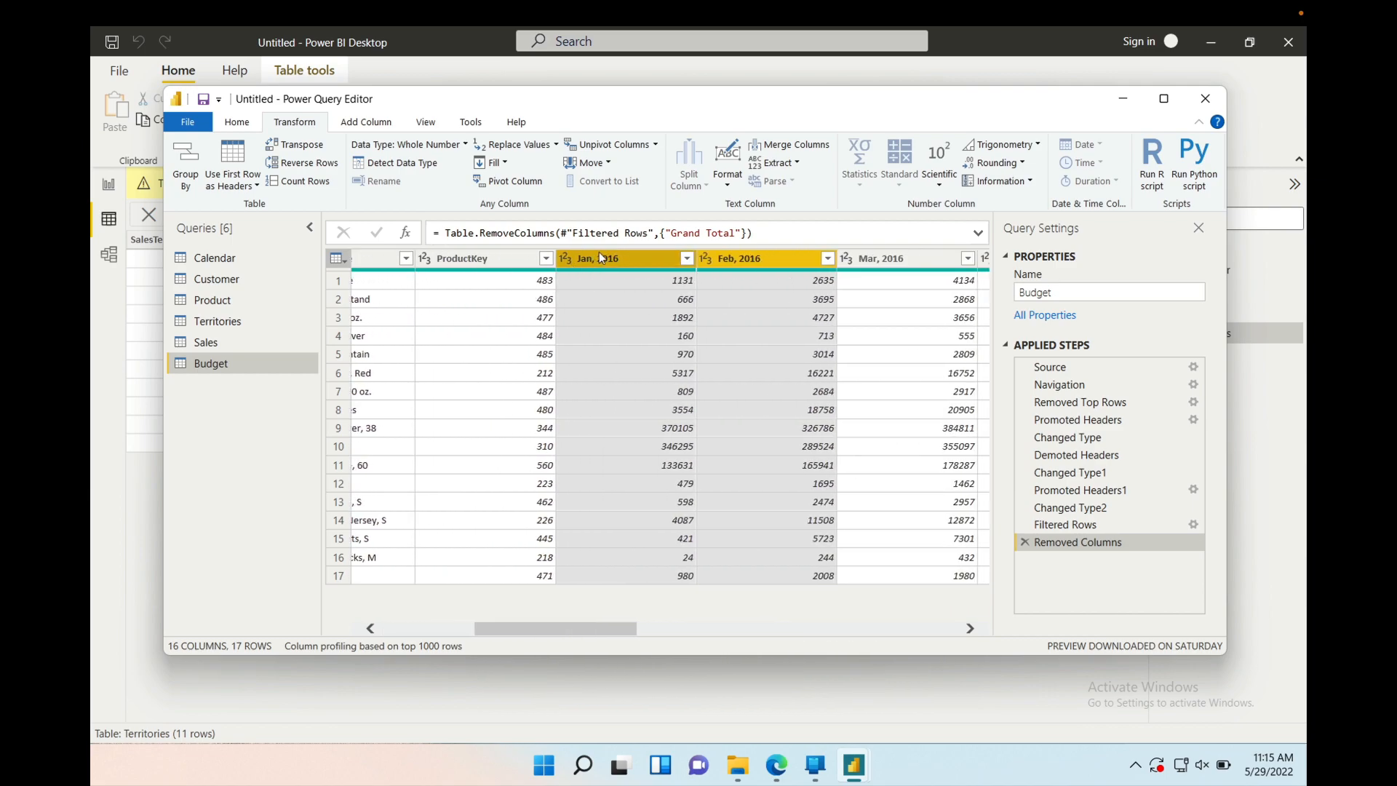
Unpivot the twelve month columns from Jan, 2016 to Dec, 2016 in the Budget query
{"action": "left_click", "coordinate": [621, 259]}
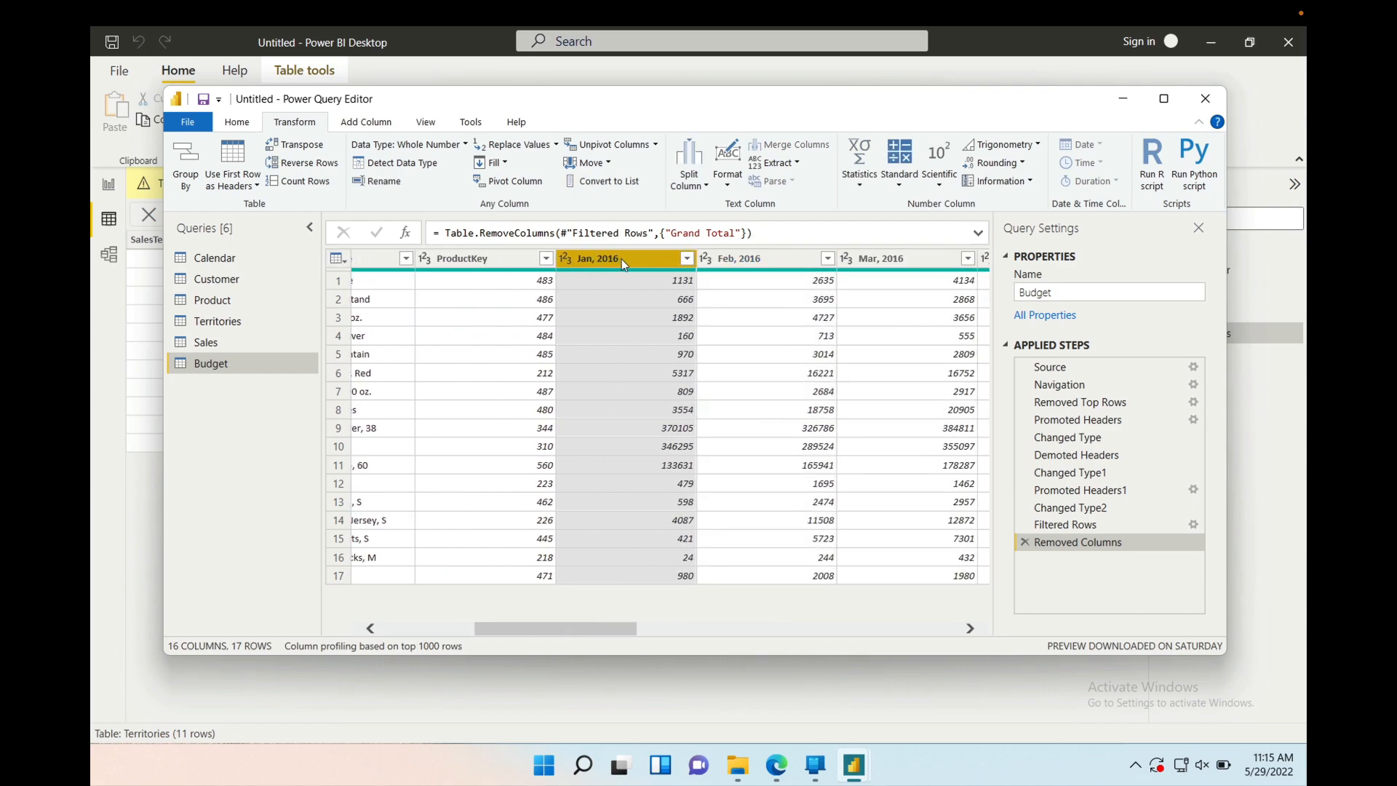
{"action": "key", "text": "shift+Right"}
{"action": "key", "text": "shift+Right"}
{"action": "key", "text": "shift+Right"}
{"action": "key", "text": "shift+Right"}
{"action": "key", "text": "shift+Right"}
{"action": "key", "text": "shift+Right"}
{"action": "key", "text": "shift+Right"}
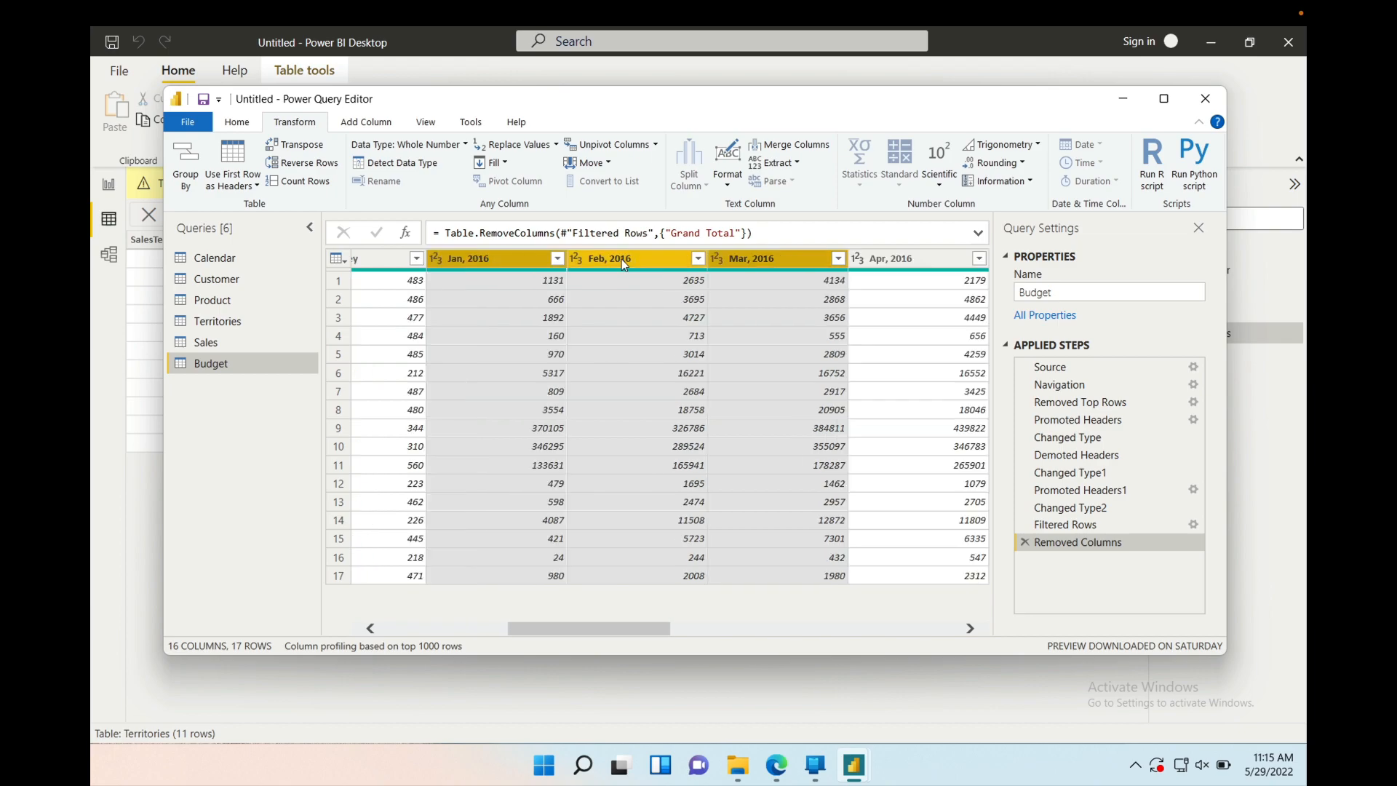
{"action": "key", "text": "shift+Right"}
{"action": "key", "text": "shift+Right"}
{"action": "key", "text": "shift+Right"}
{"action": "key", "text": "shift+Right"}
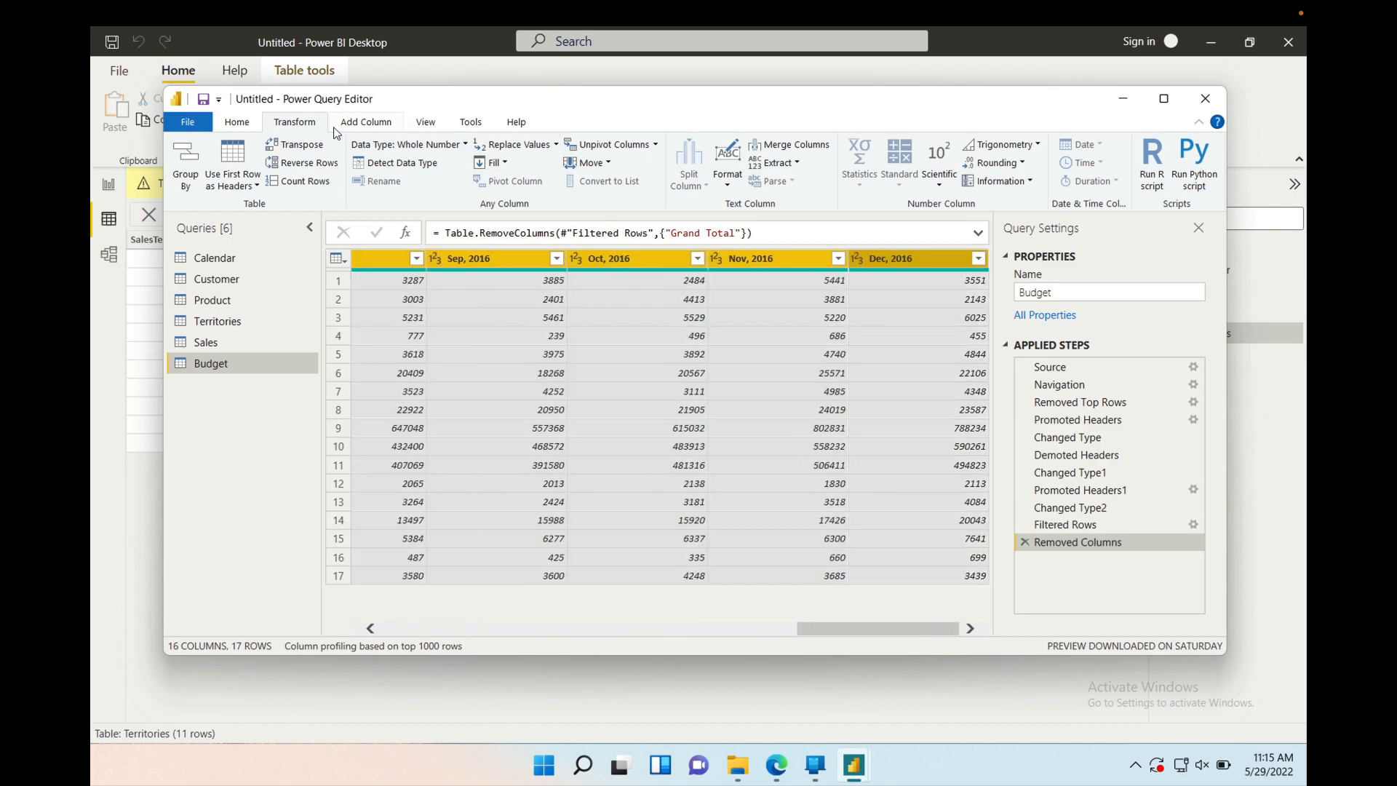
{"action": "left_click", "coordinate": [609, 146]}
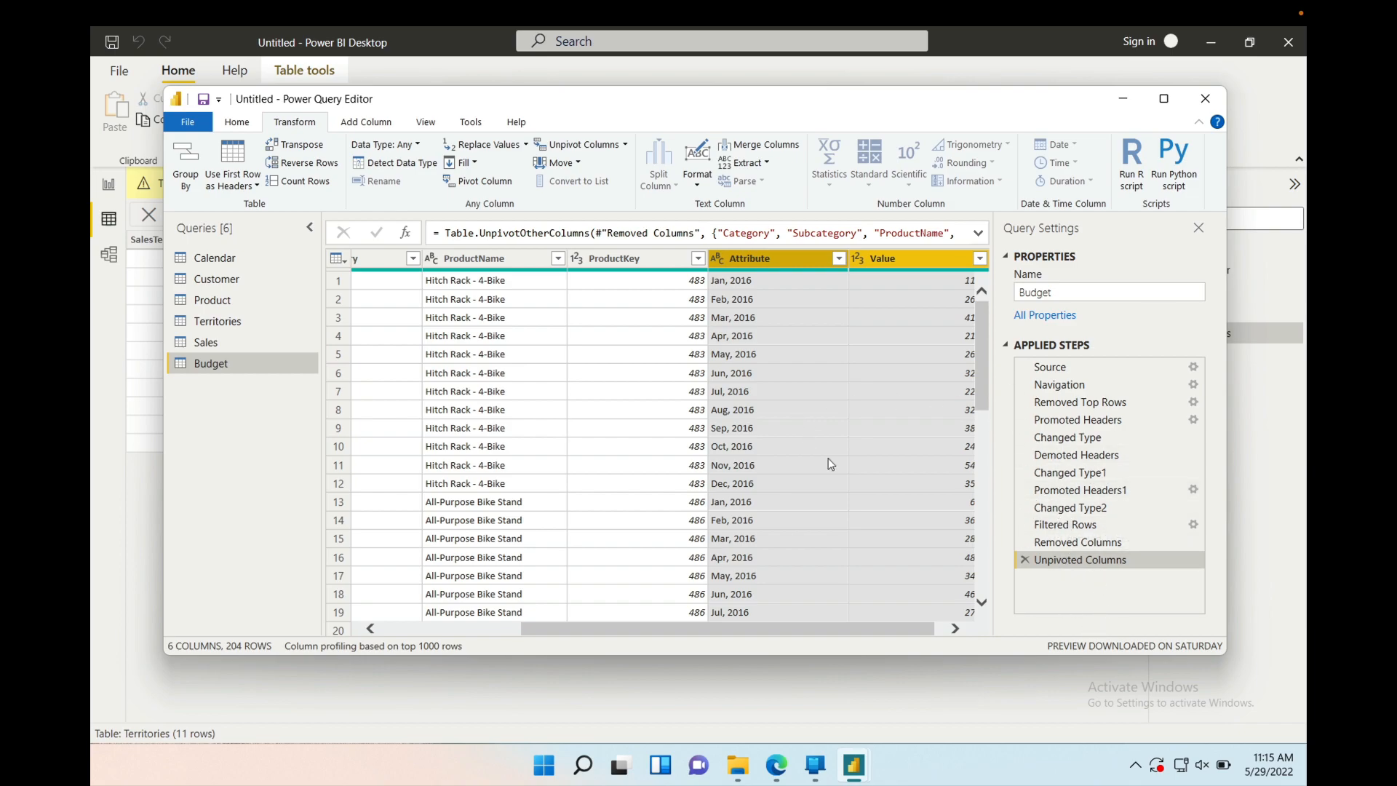
Rename the unpivoted Attribute column of the Budget query to Months
{"action": "scroll", "coordinate": [831, 463], "scroll_direction": "right", "scroll_amount": 1}
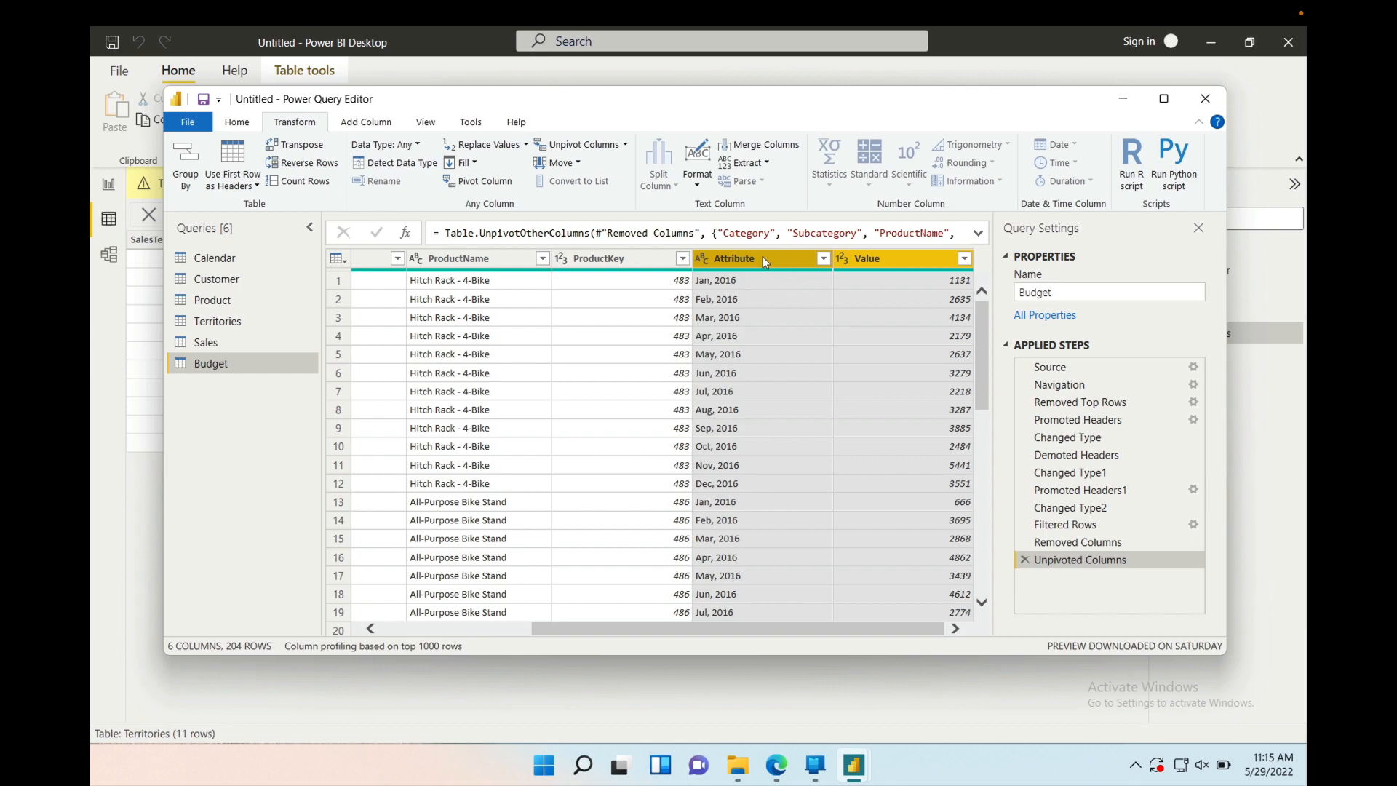
{"action": "left_click", "coordinate": [739, 261]}
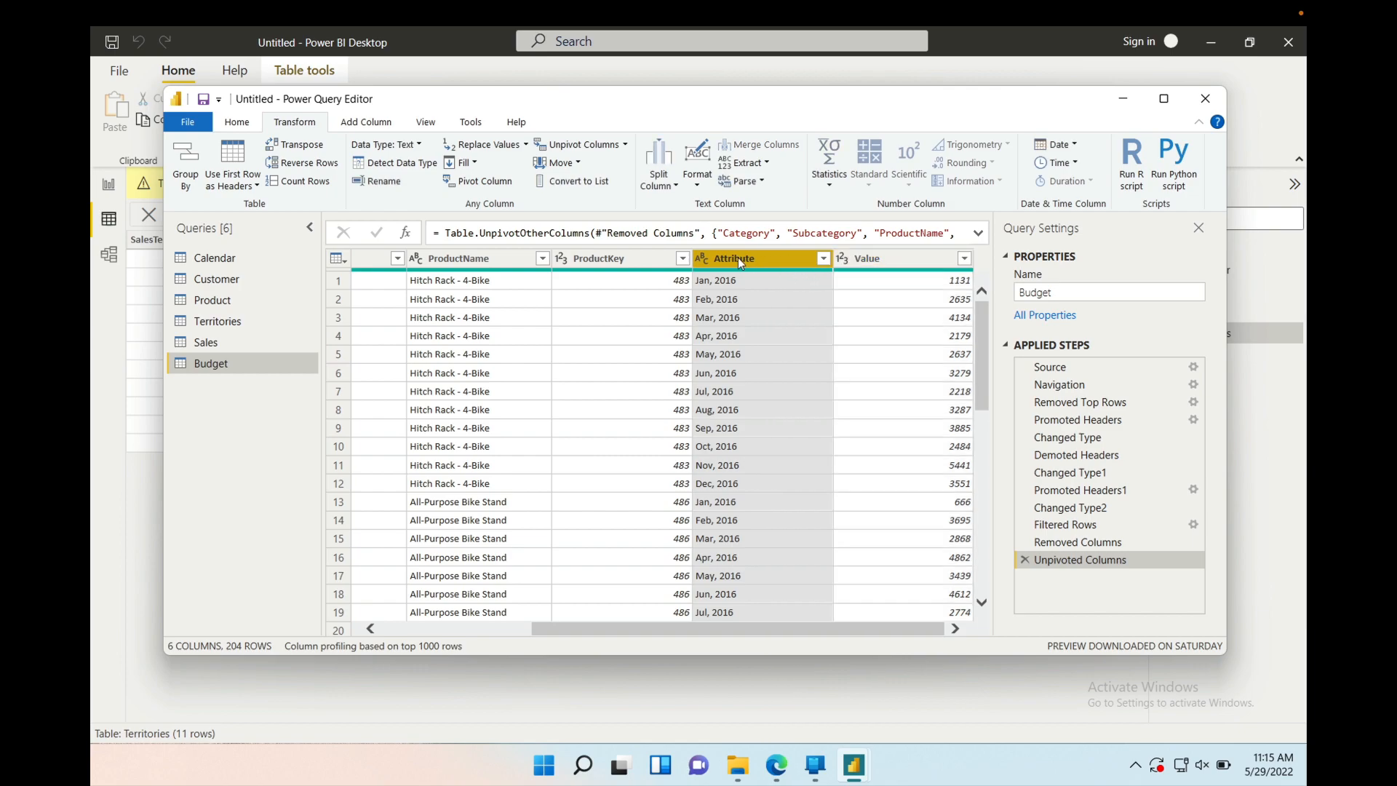
{"action": "right_click", "coordinate": [739, 261]}
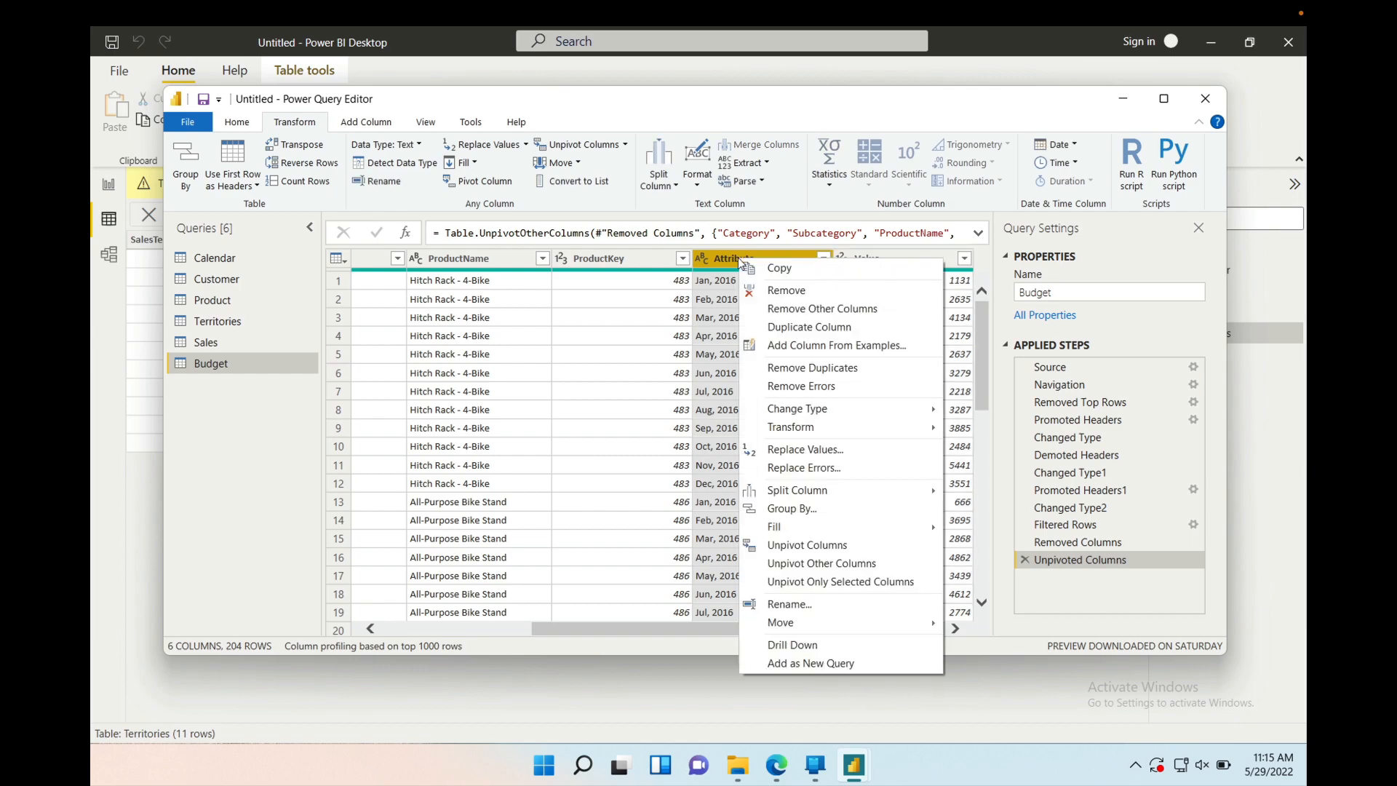
{"action": "left_click", "coordinate": [828, 604]}
{"action": "type", "text": "Months"}
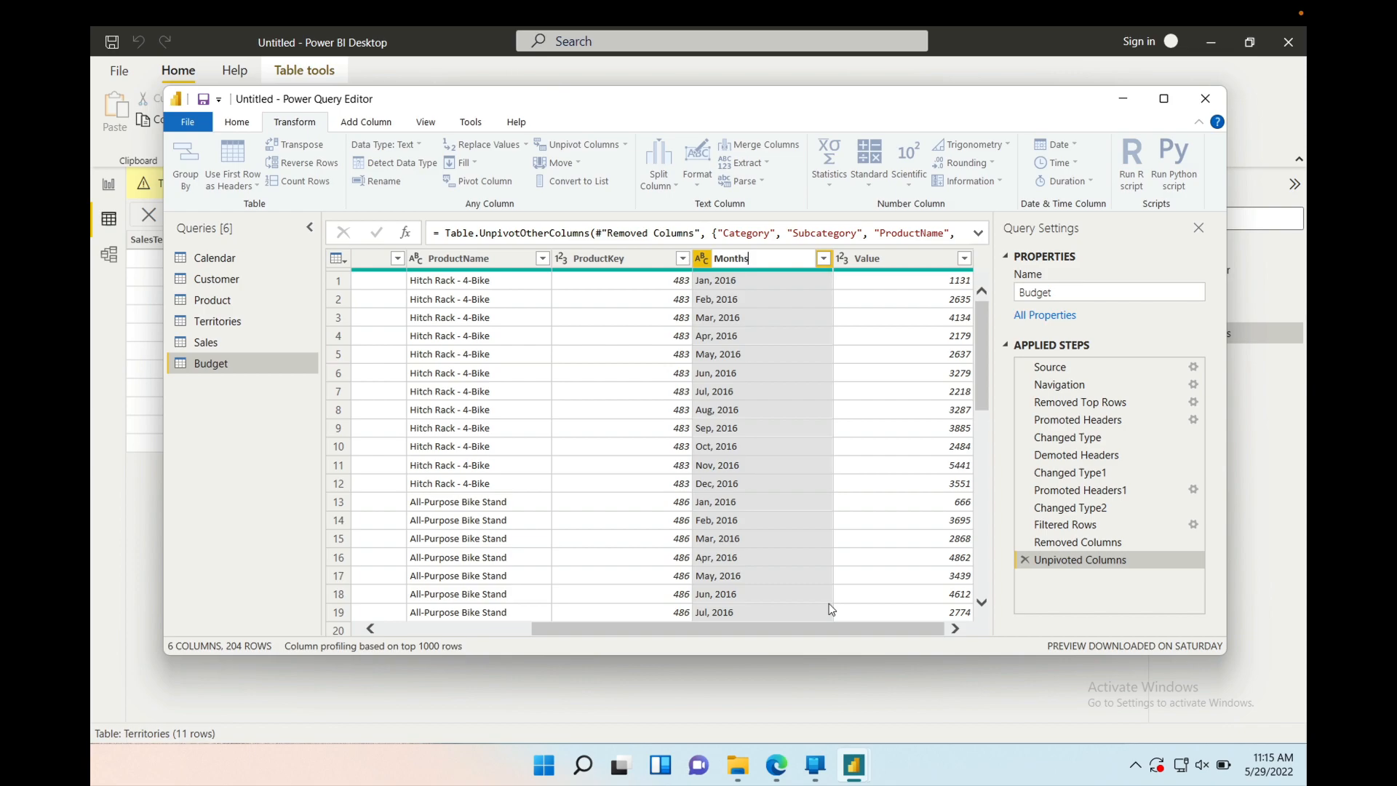
{"action": "key", "text": "Return"}
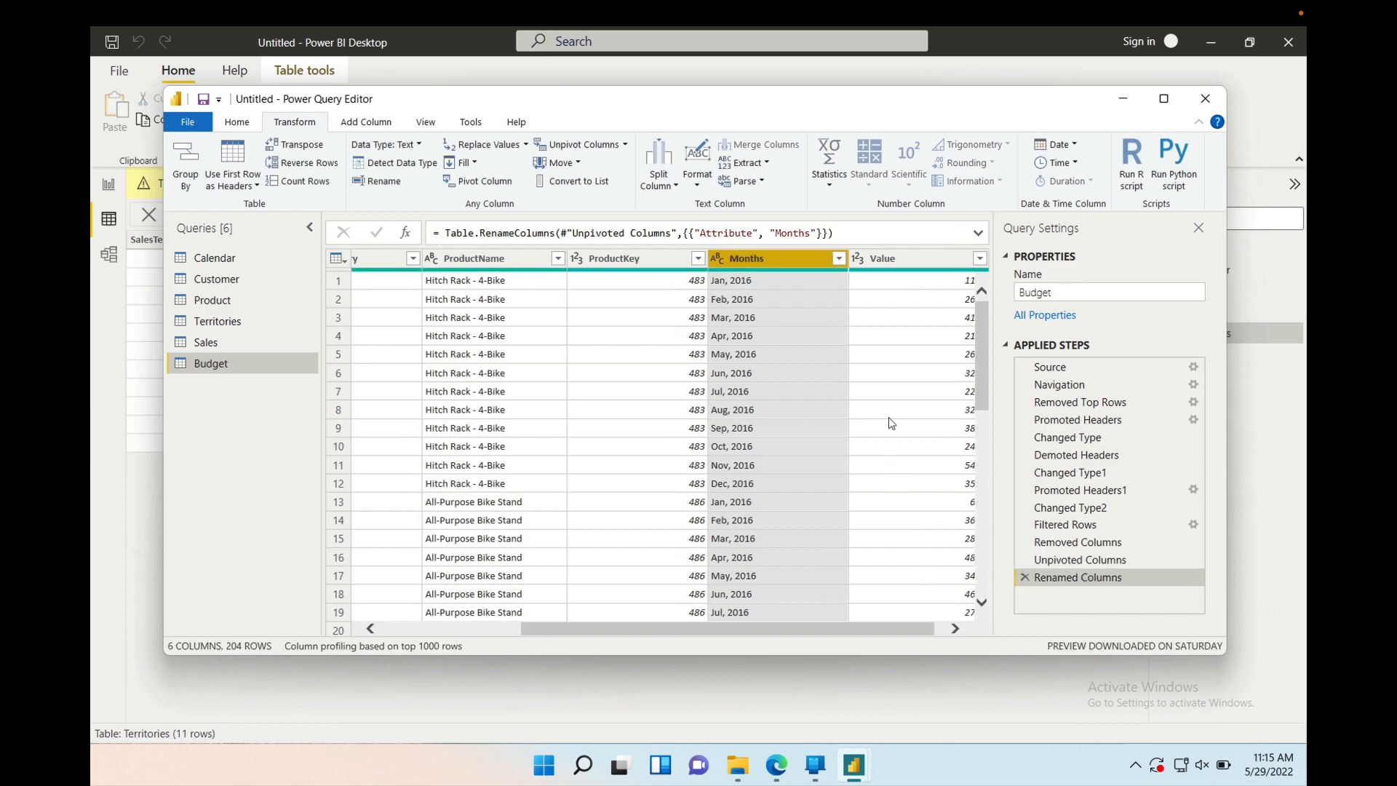
Rename the Value column of the Budget query to BudgetAmount
{"action": "left_click", "coordinate": [881, 260]}
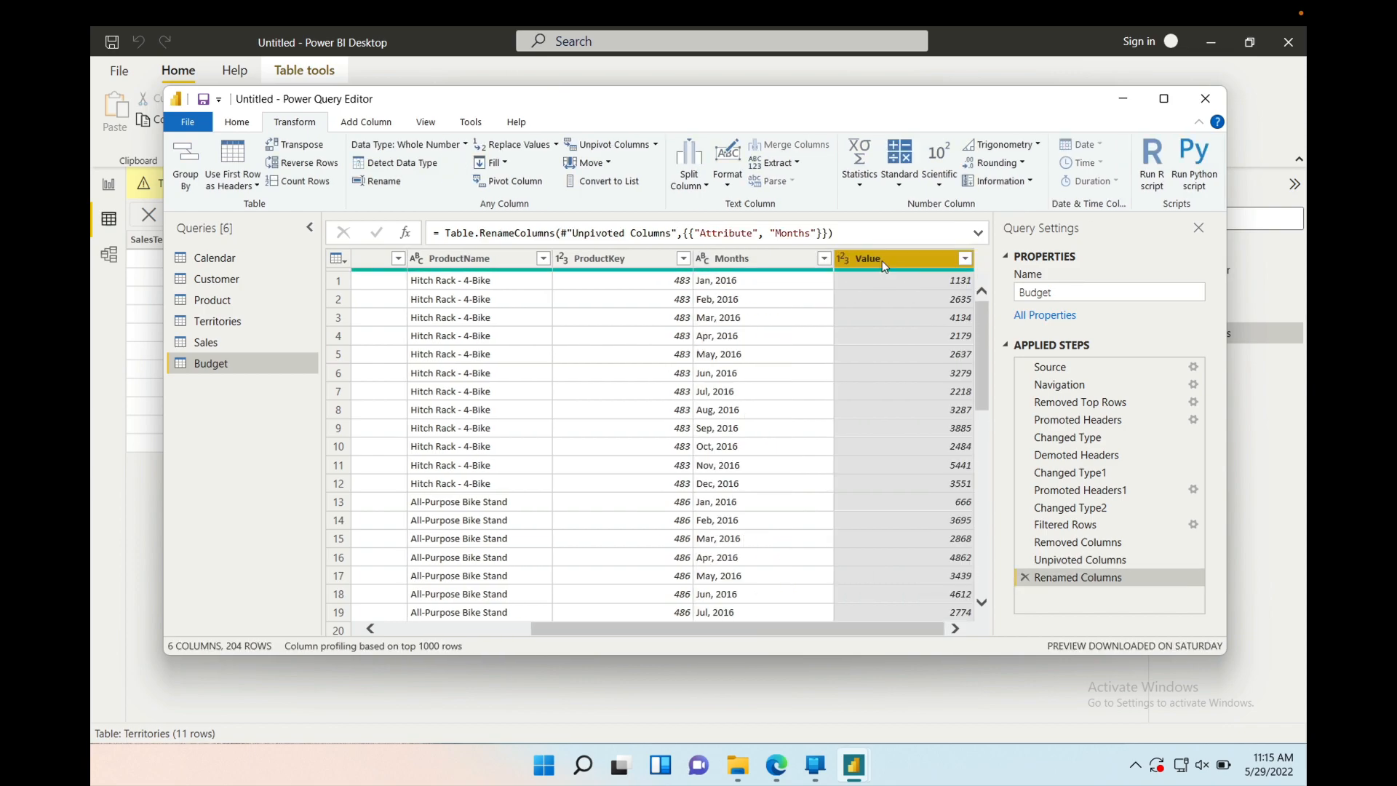
{"action": "right_click", "coordinate": [881, 261]}
{"action": "mouse_move", "coordinate": [950, 431]}
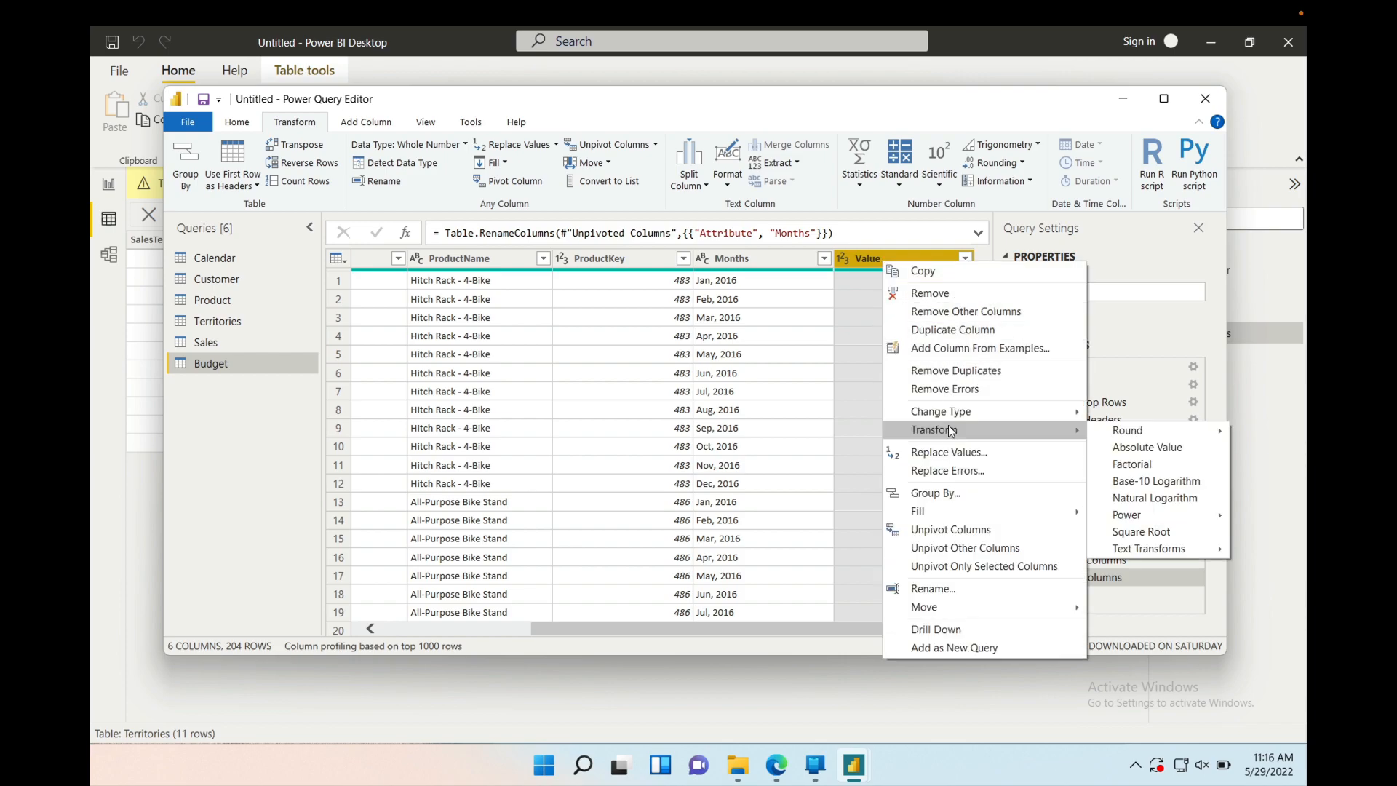
{"action": "left_click", "coordinate": [947, 587]}
{"action": "type", "text": "BudgetAmaount"}
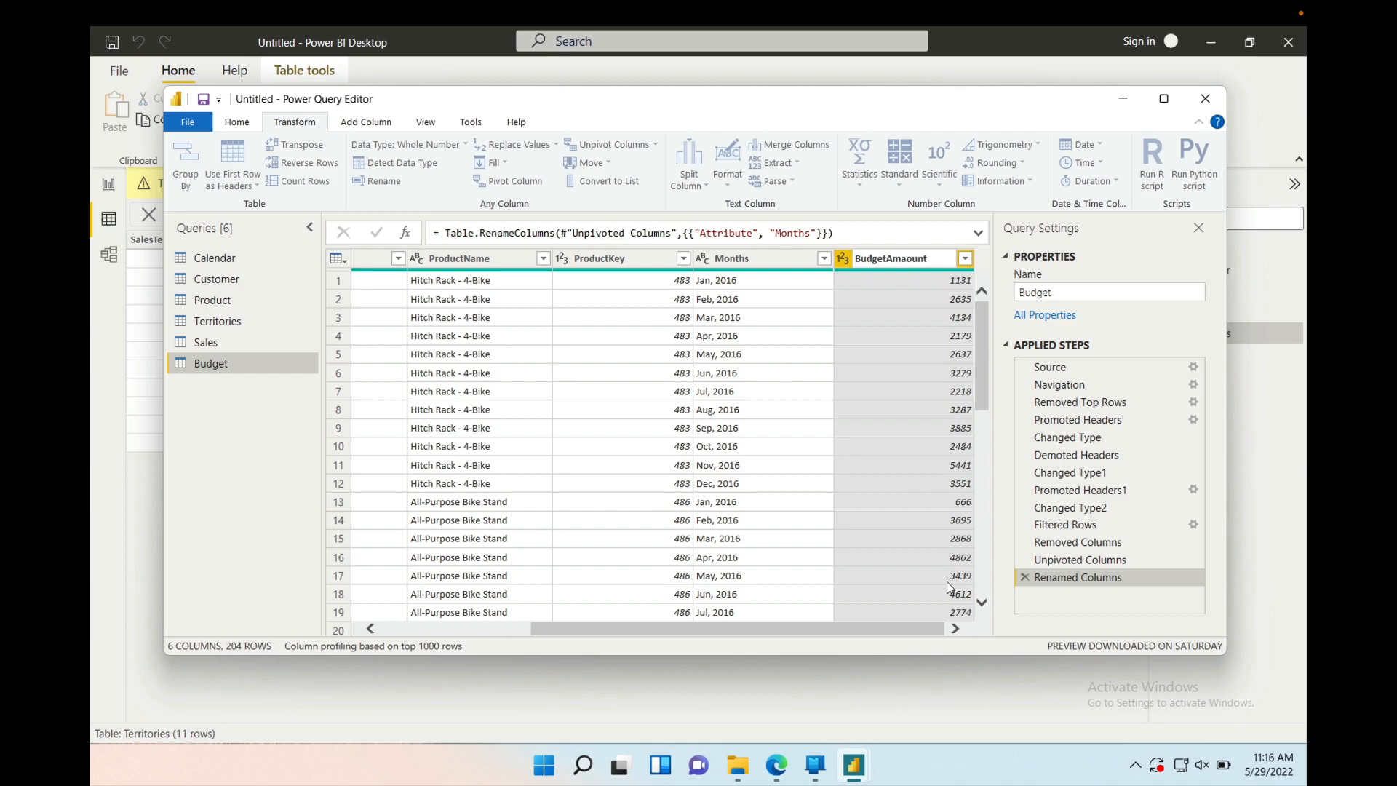
{"action": "key", "text": "Left"}
{"action": "key", "text": "Left"}
{"action": "key", "text": "Left"}
{"action": "key", "text": "Left"}
{"action": "key", "text": "BackSpace"}
{"action": "key", "text": "Return"}
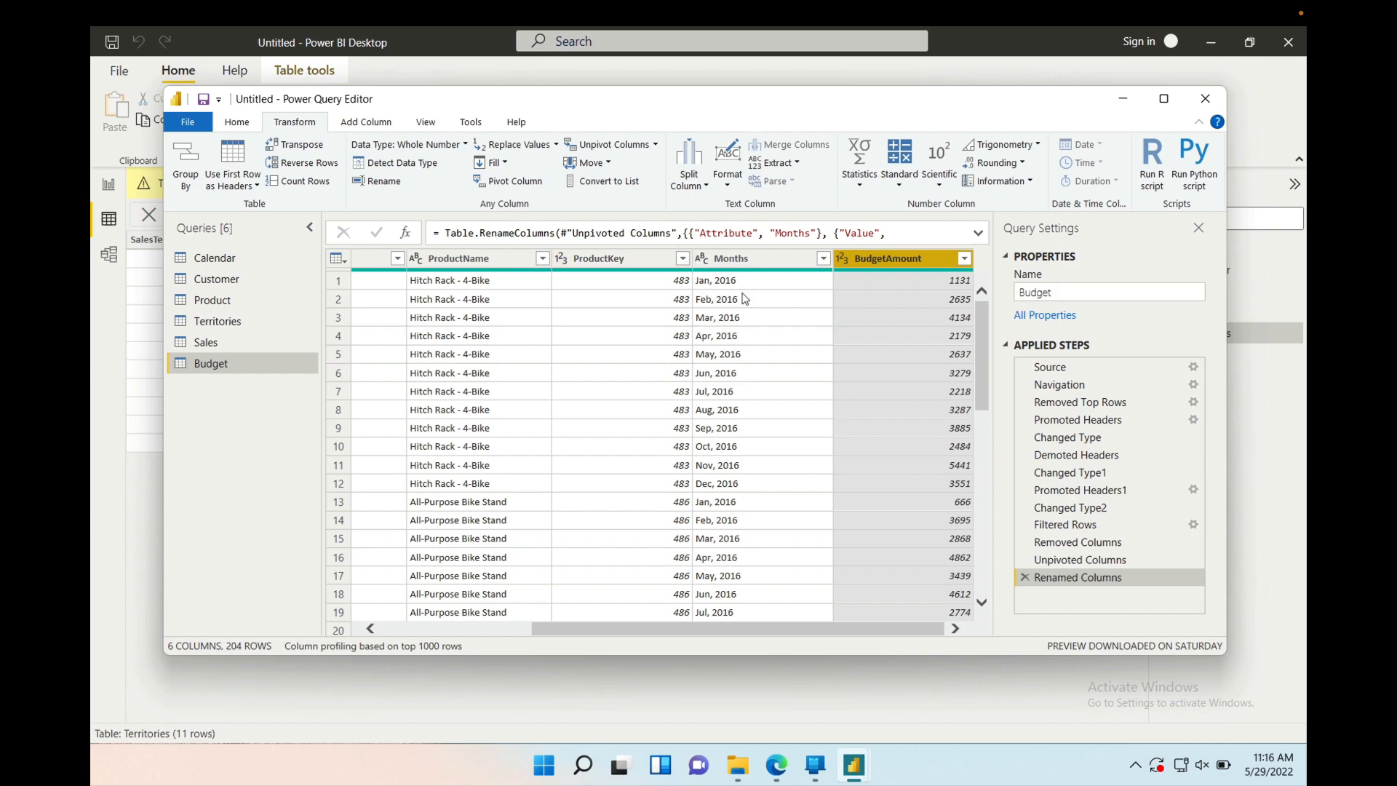
Change the Months column's data type to Date and check the converted rows
{"action": "left_click", "coordinate": [714, 261]}
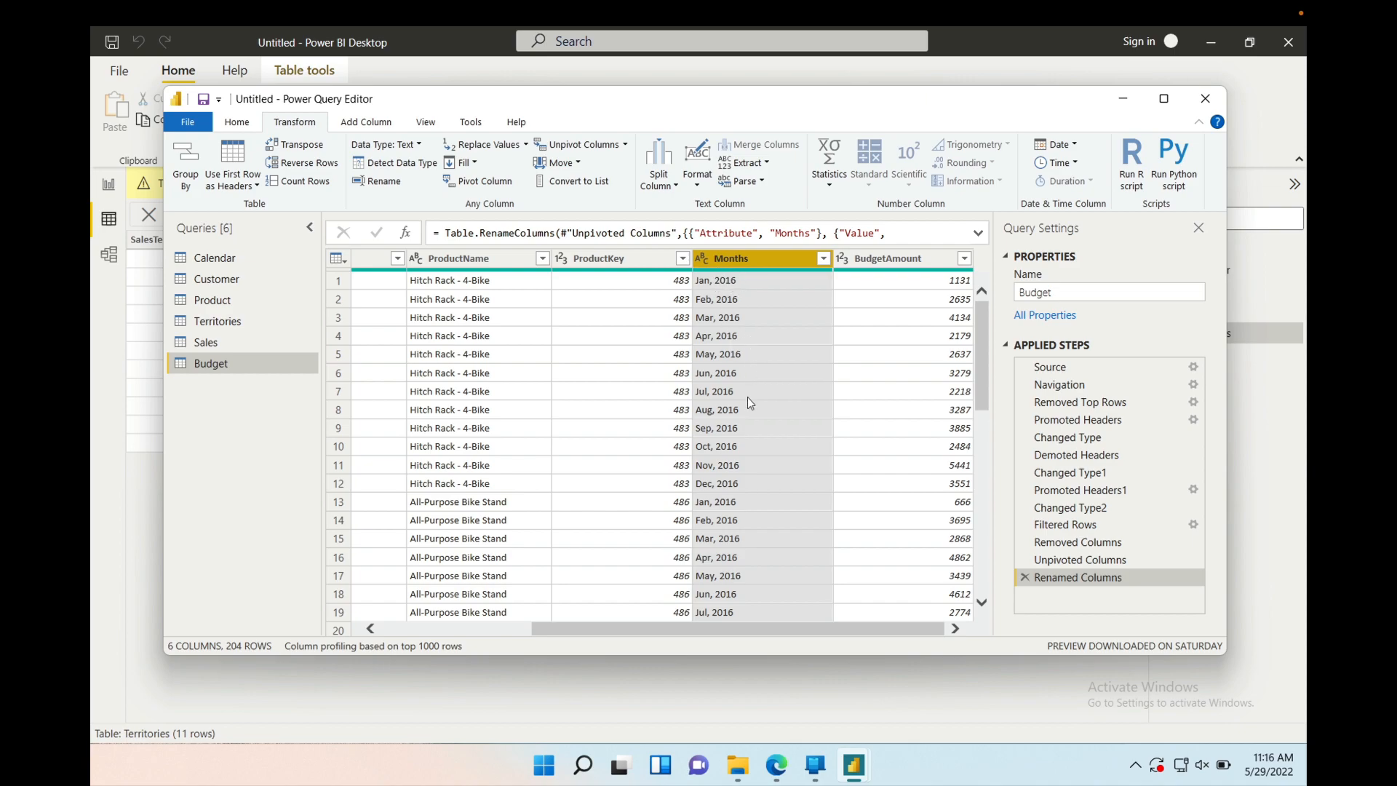
{"action": "left_click", "coordinate": [702, 259]}
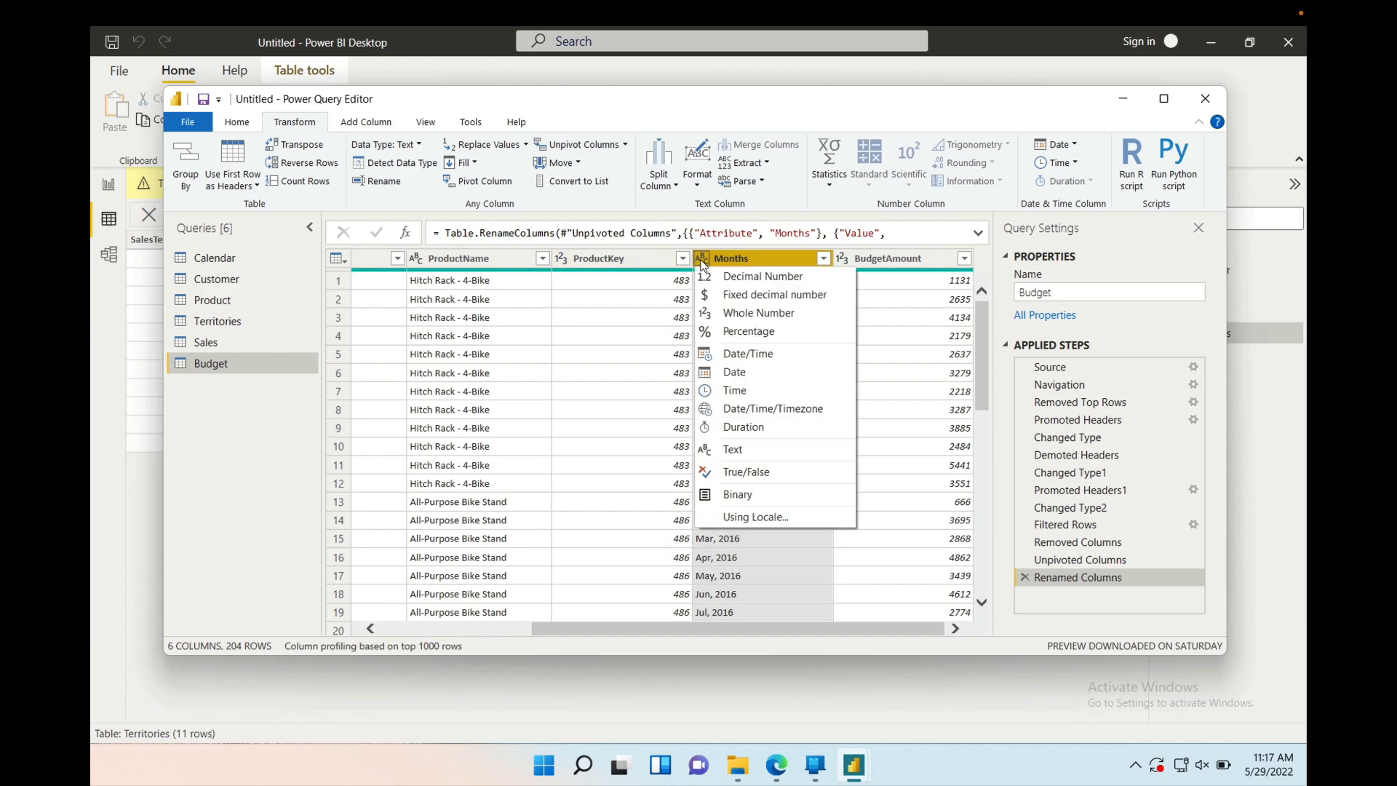
{"action": "left_click", "coordinate": [736, 371]}
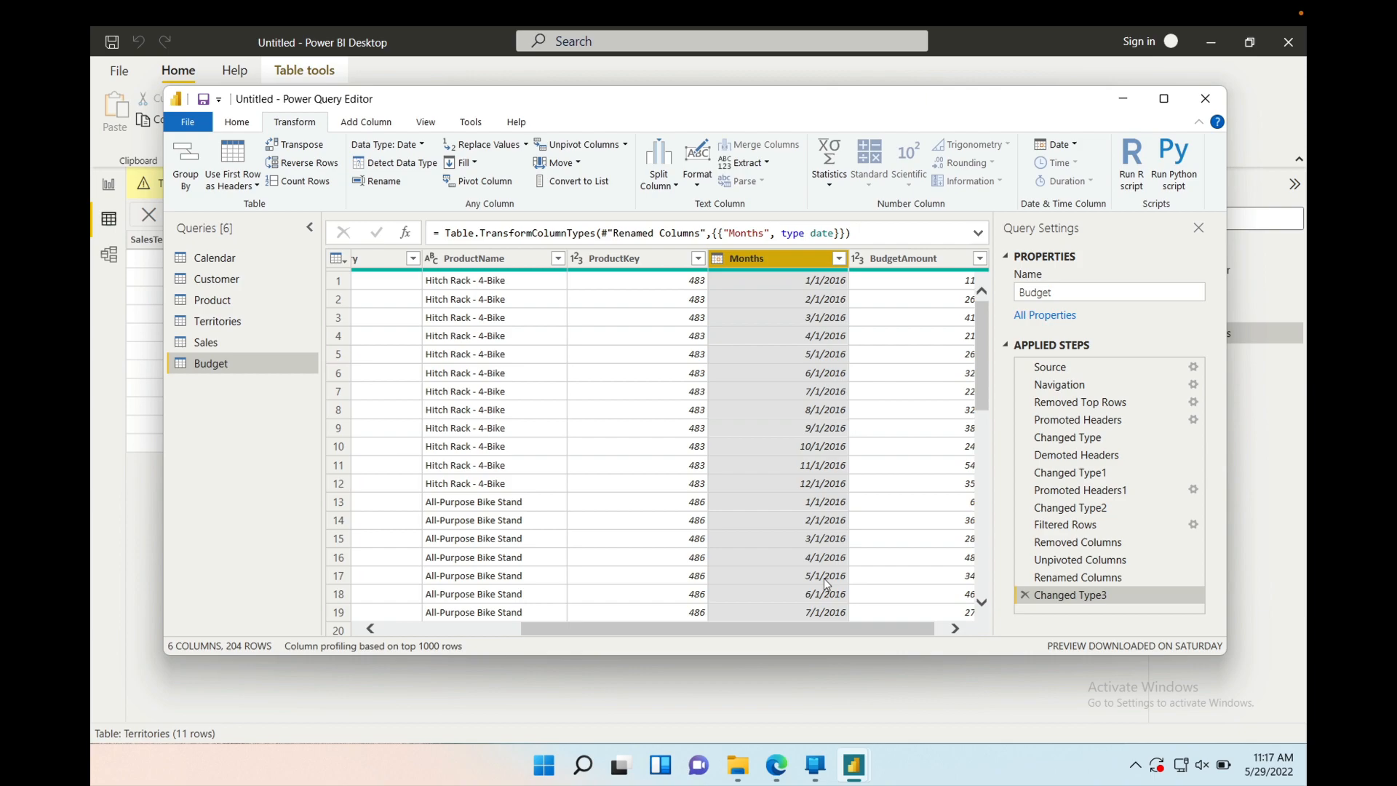
{"action": "scroll", "coordinate": [826, 584], "scroll_direction": "down", "scroll_amount": 15}
{"action": "scroll", "coordinate": [825, 584], "scroll_direction": "up", "scroll_amount": 15}
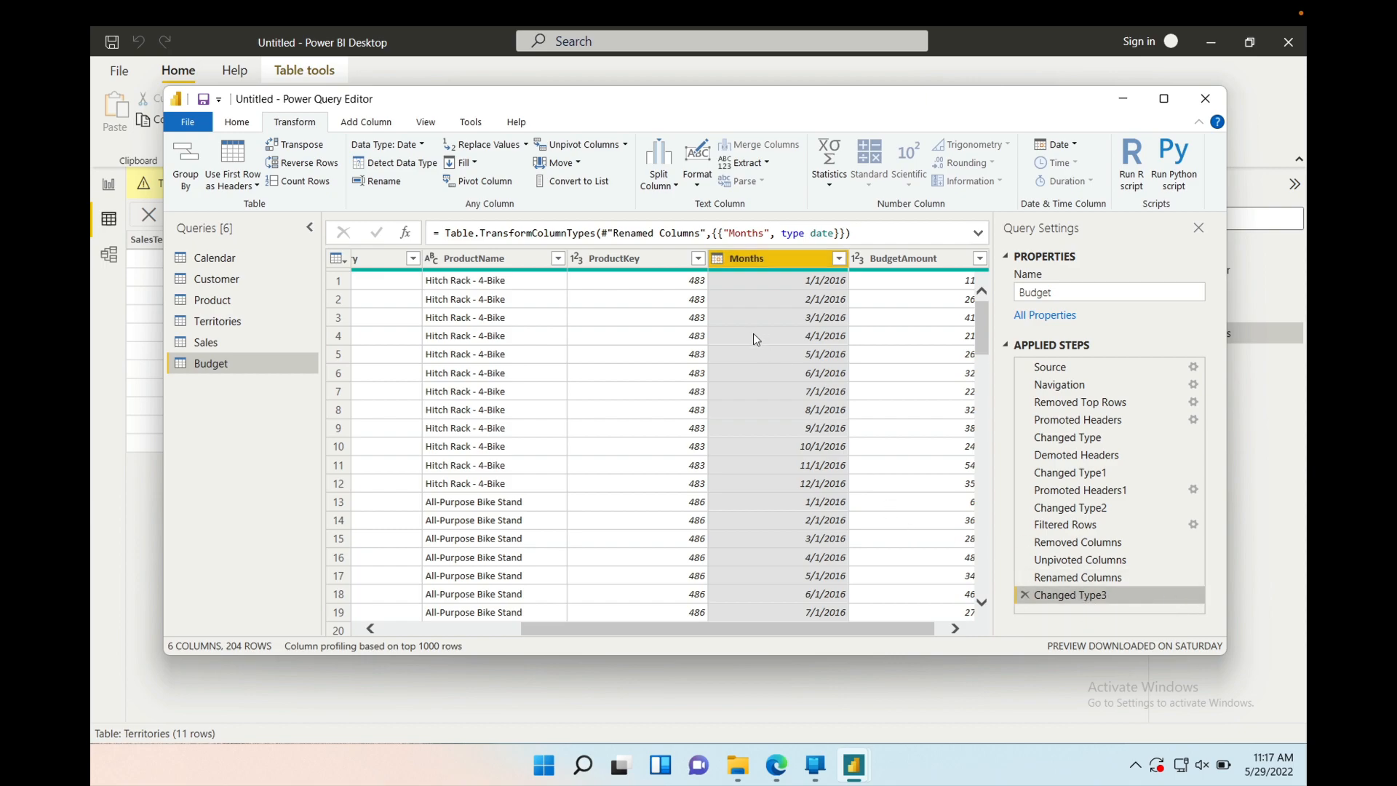
{"action": "scroll", "coordinate": [752, 338], "scroll_direction": "right", "scroll_amount": 1}
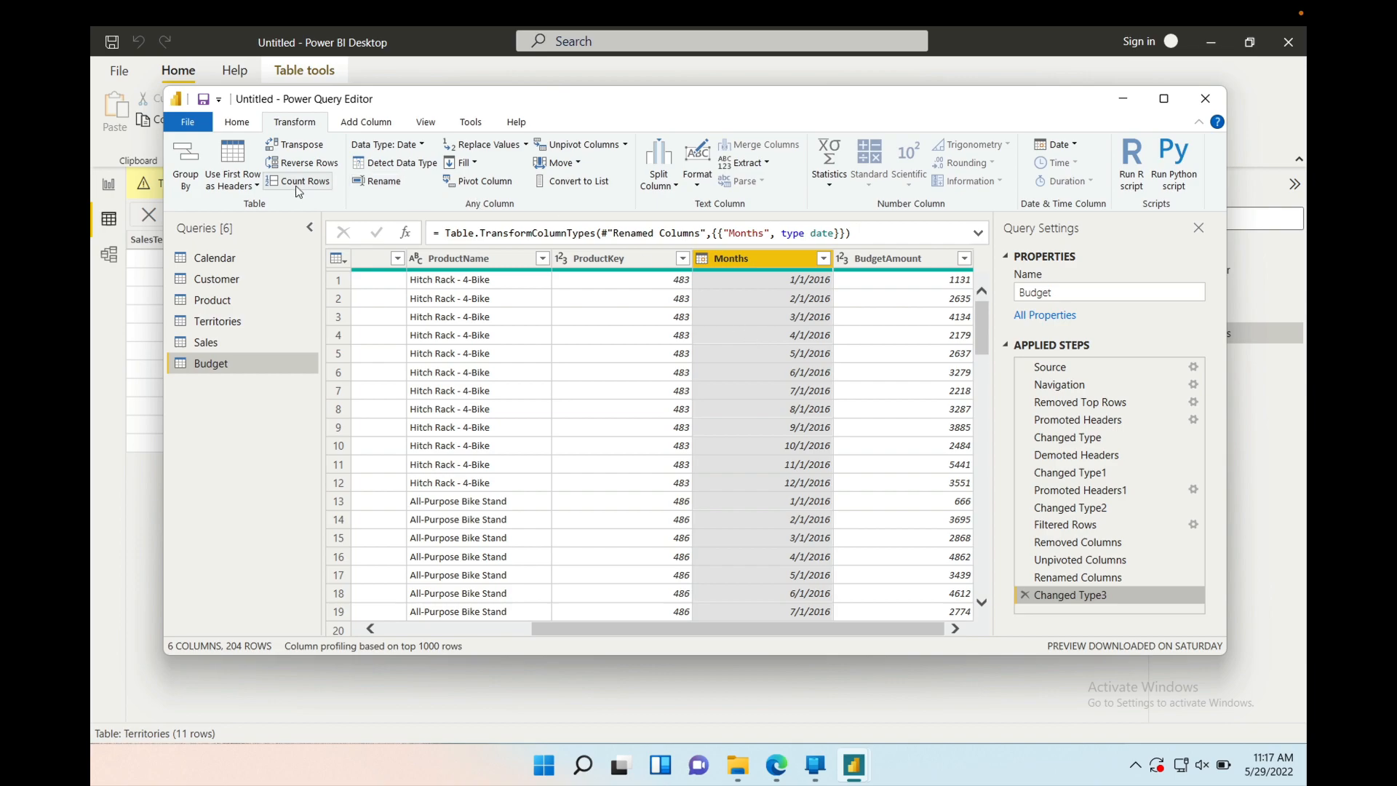
Close the Power Query Editor with its changes applied, and apply the pending query changes in Power BI Desktop
{"action": "left_click", "coordinate": [230, 128]}
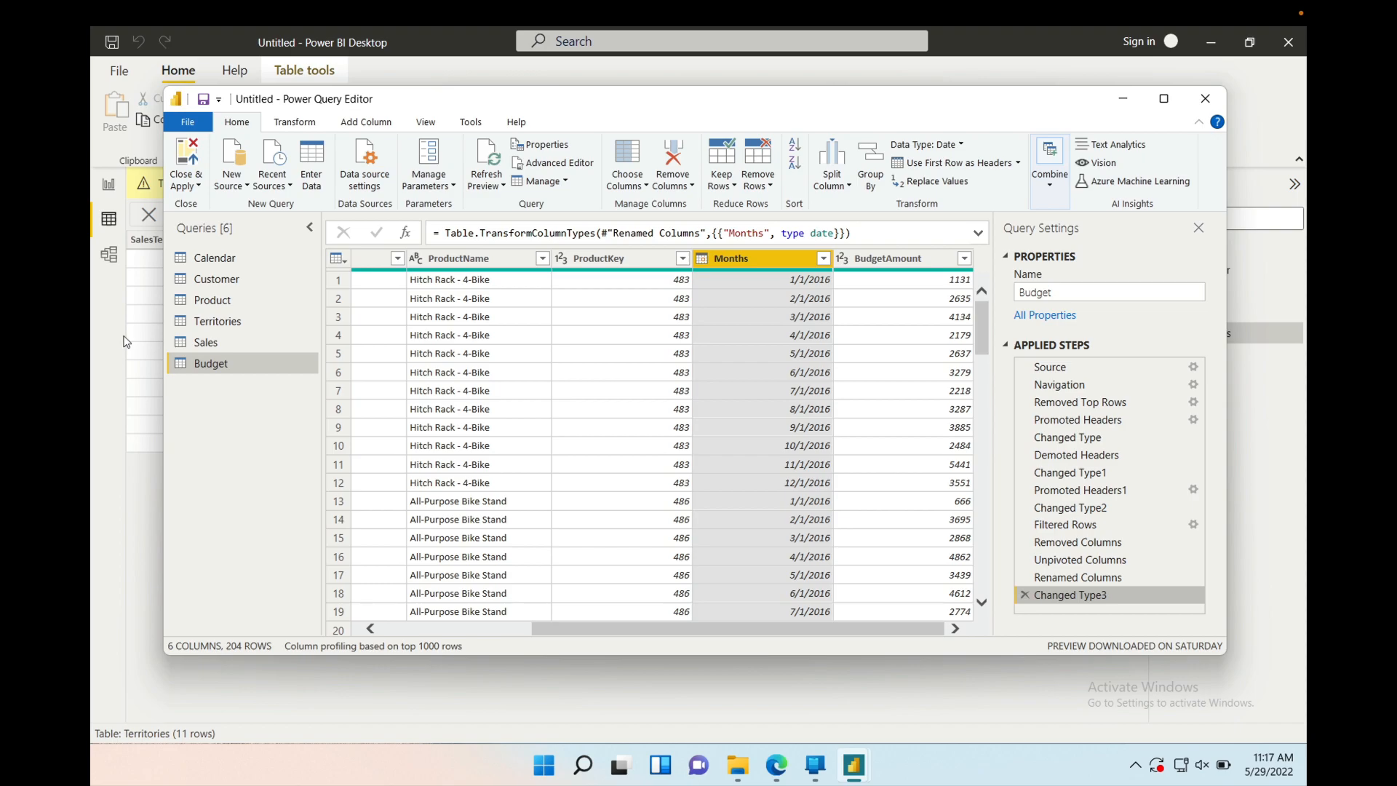
{"action": "left_click_drag", "start_coordinate": [635, 108], "coordinate": [719, 169]}
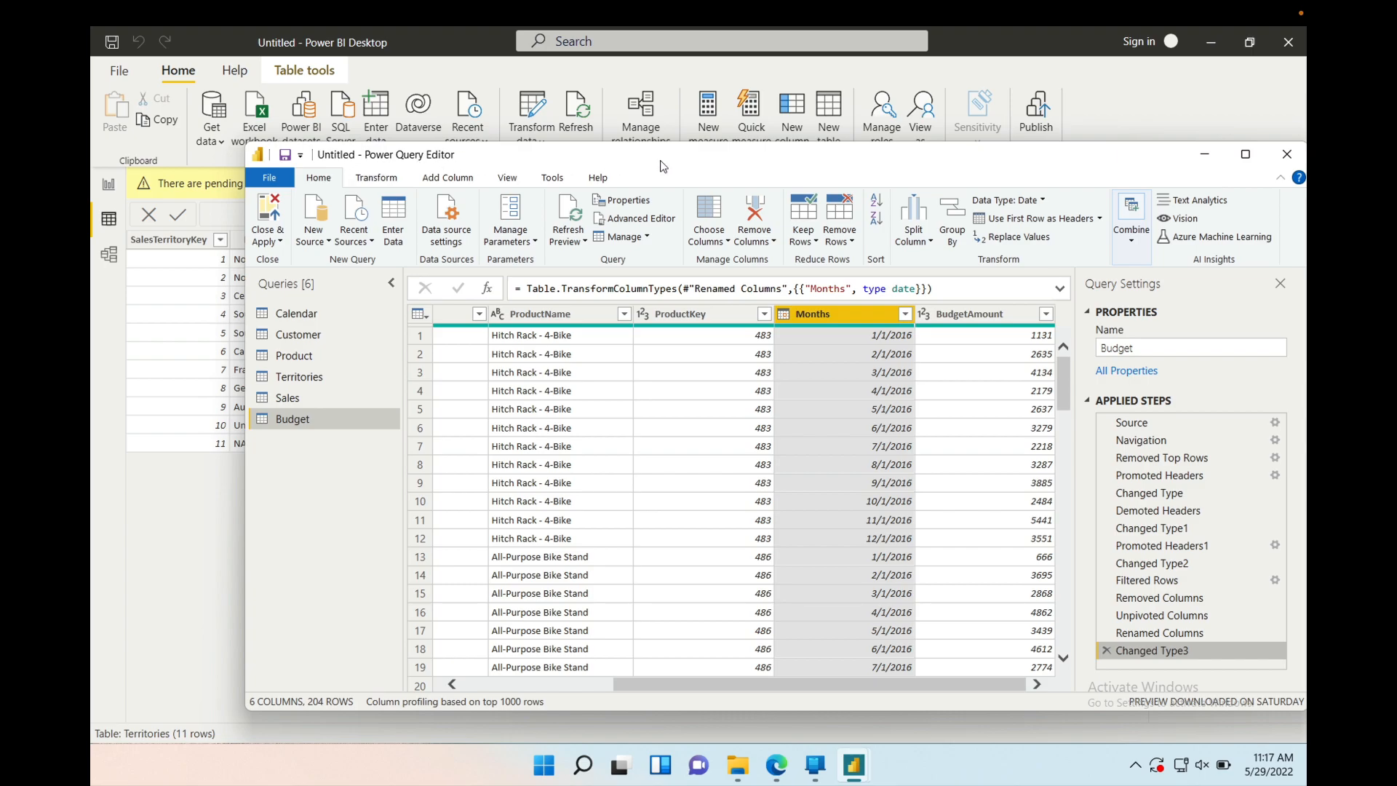
{"action": "left_click_drag", "start_coordinate": [700, 161], "coordinate": [712, 206]}
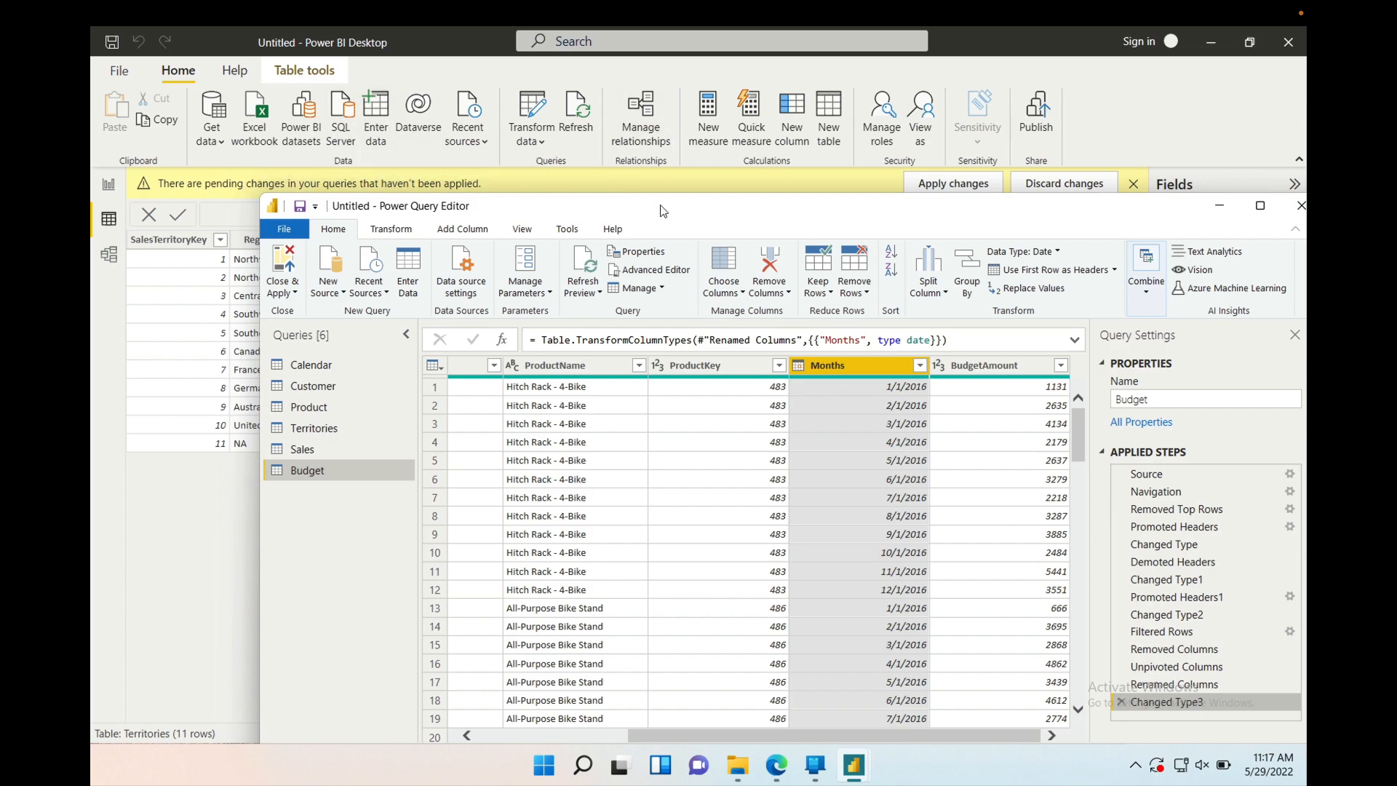
{"action": "left_click_drag", "start_coordinate": [737, 207], "coordinate": [677, 163]}
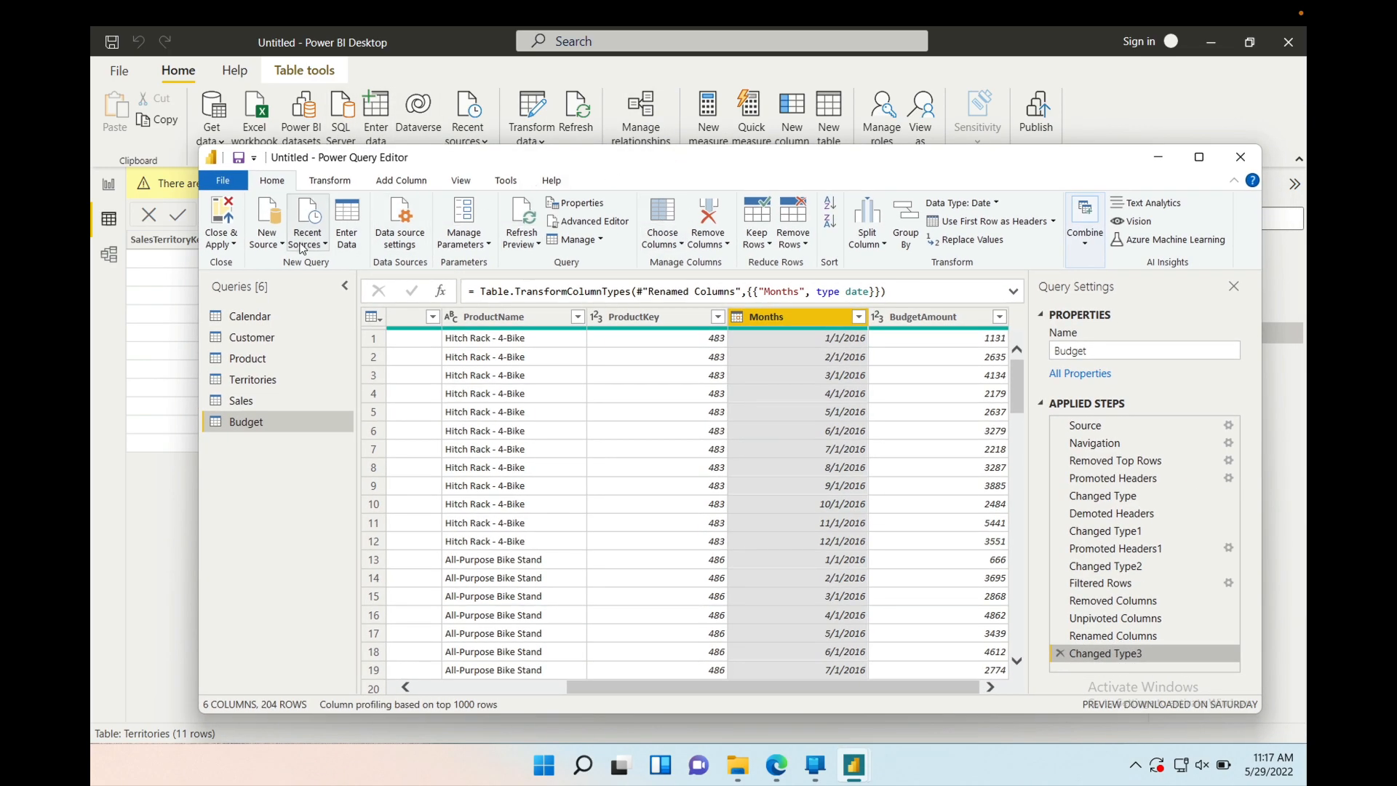
{"action": "left_click", "coordinate": [220, 246]}
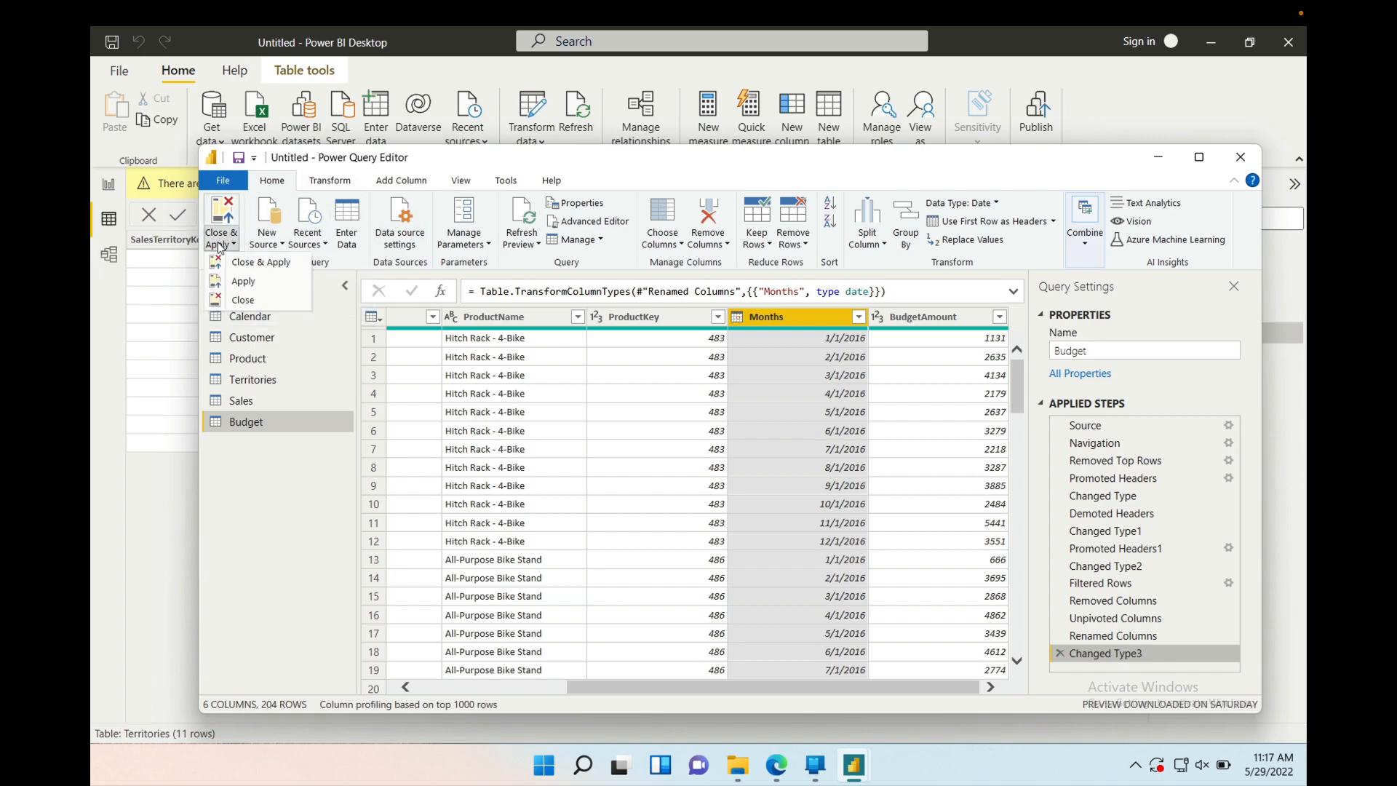
{"action": "left_click", "coordinate": [254, 263]}
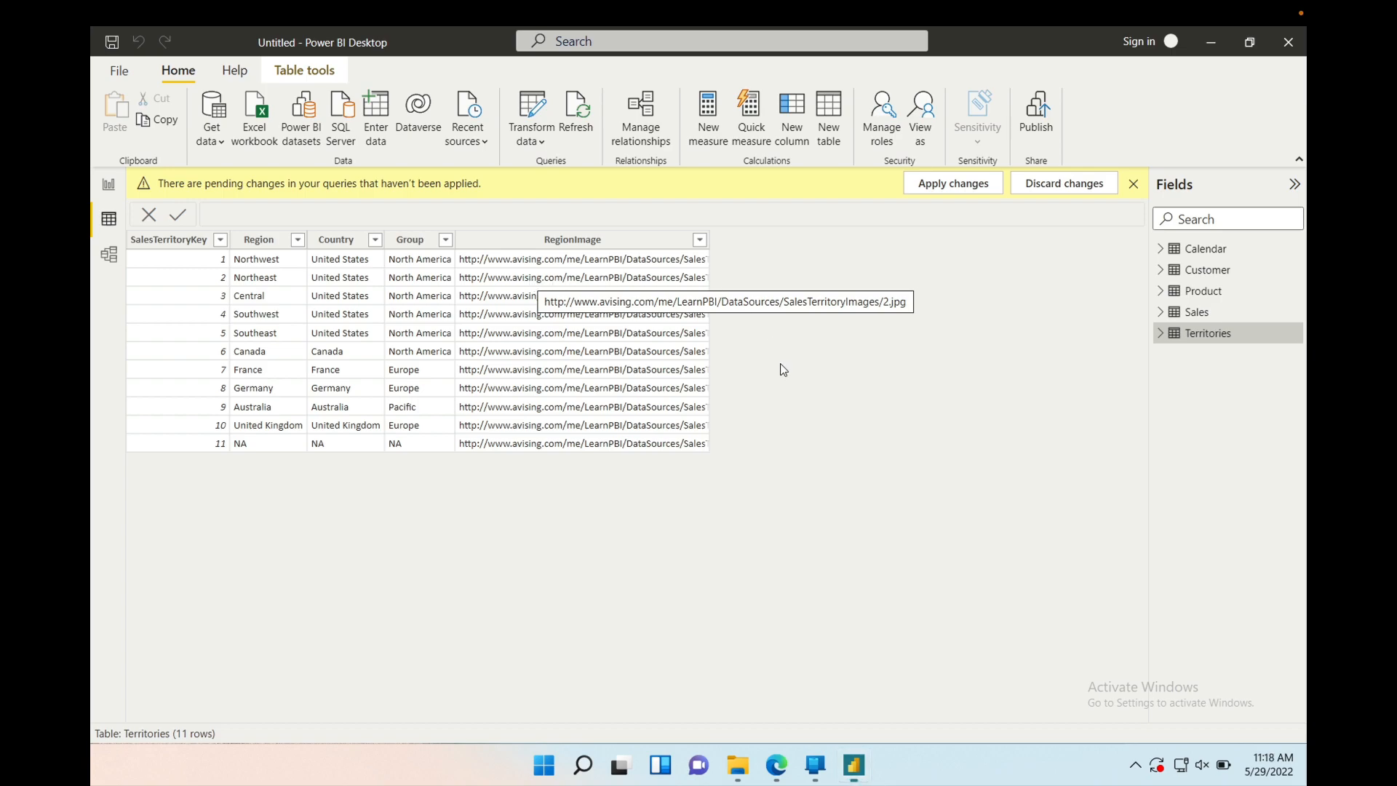
{"action": "left_click", "coordinate": [954, 182]}
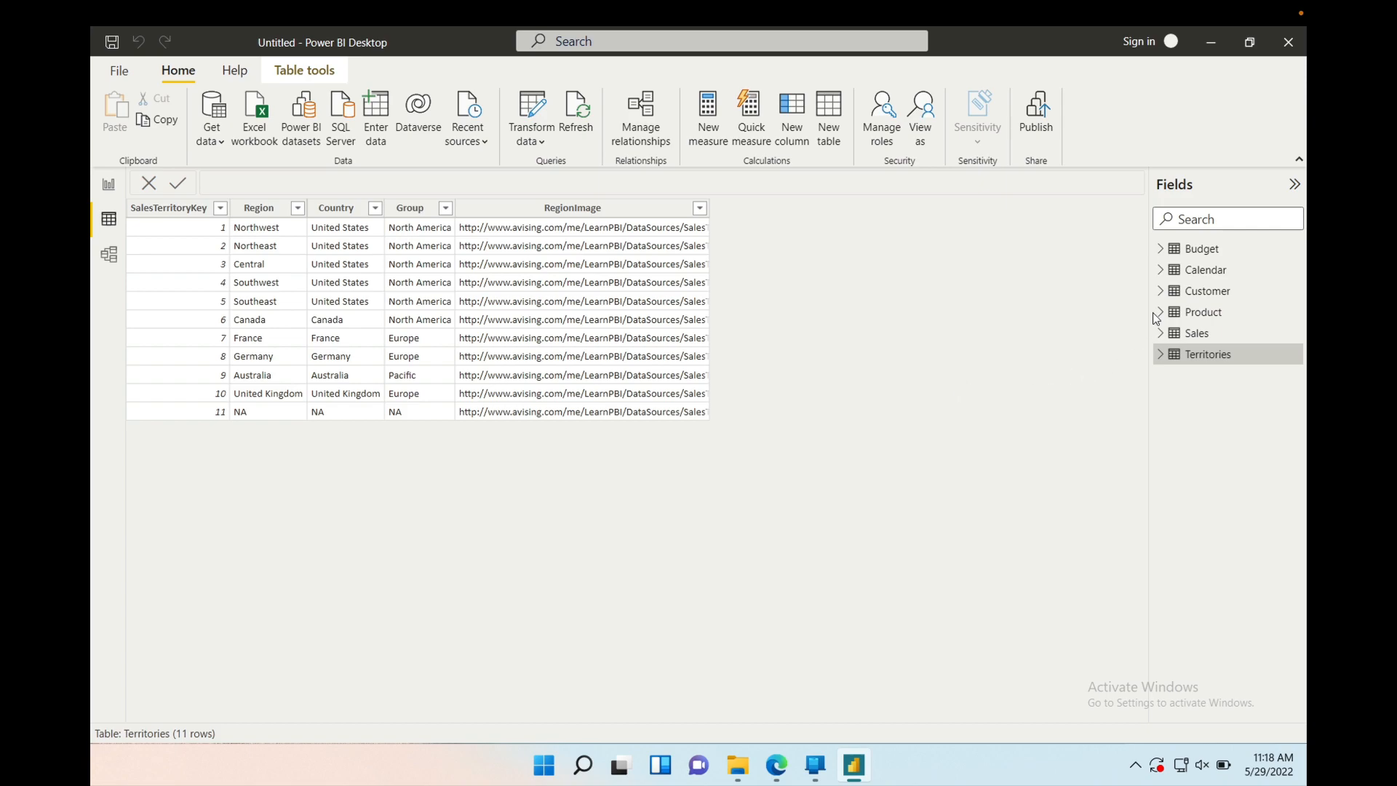
Expand the Budget table's field list, display the table's data and look through its rows
{"action": "left_click", "coordinate": [1159, 250]}
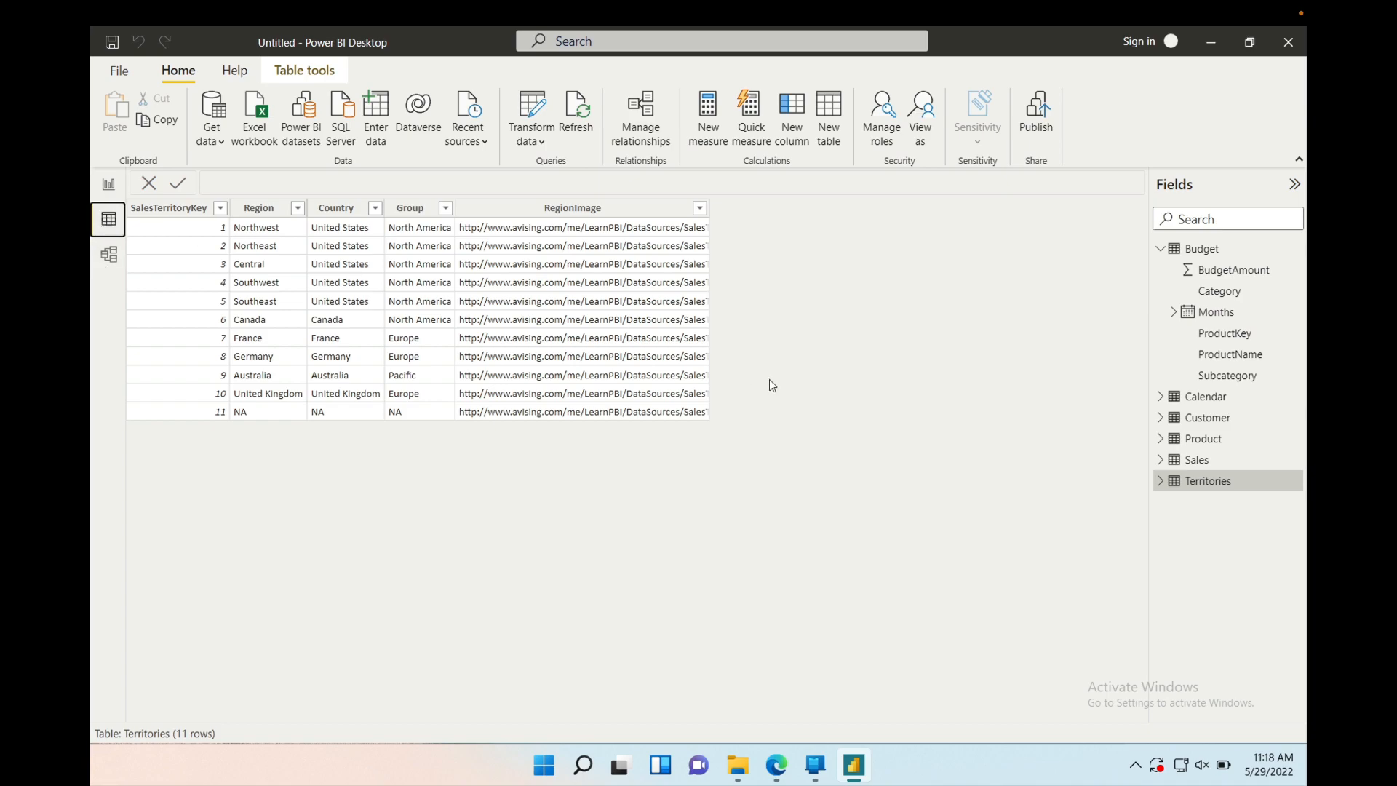
{"action": "left_click", "coordinate": [1202, 249]}
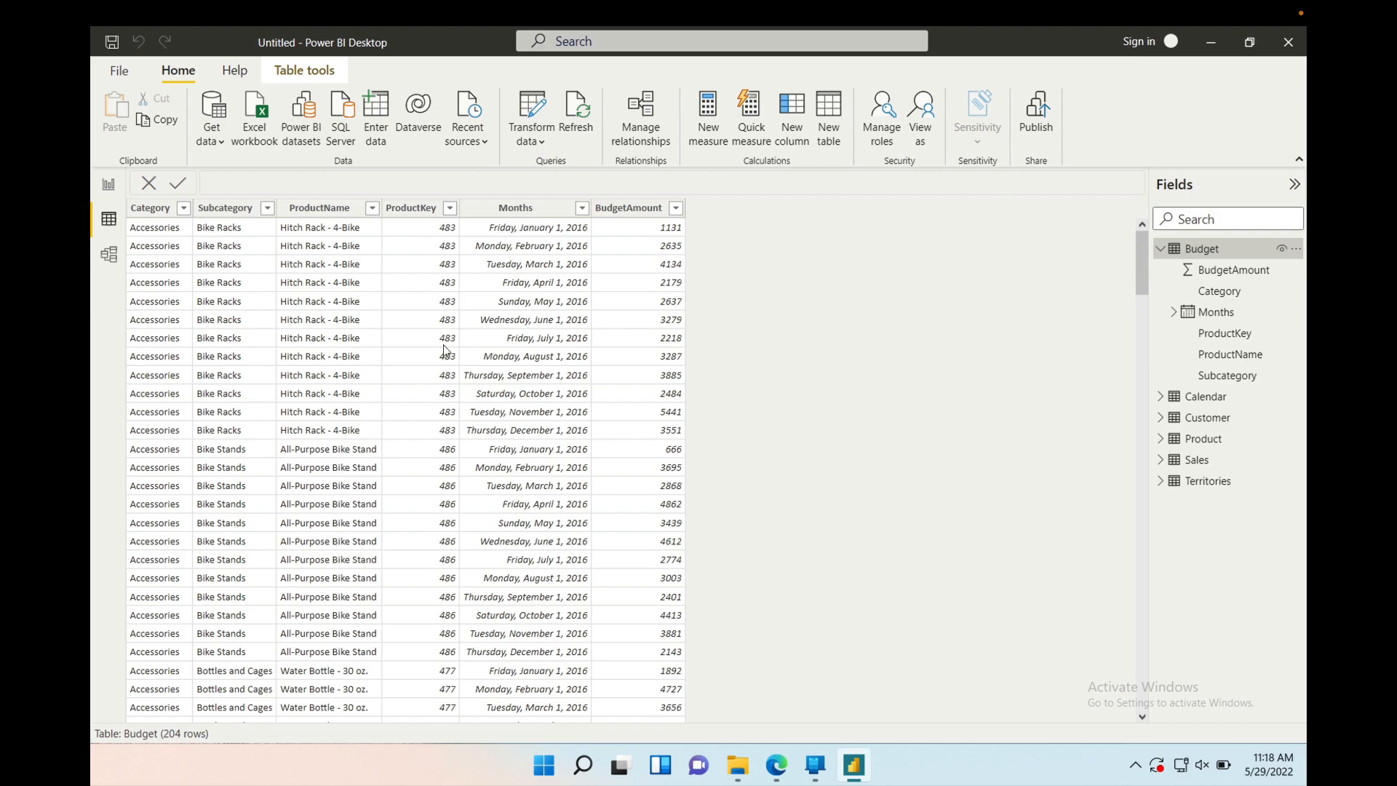
{"action": "scroll", "coordinate": [337, 399], "scroll_direction": "down", "scroll_amount": 20}
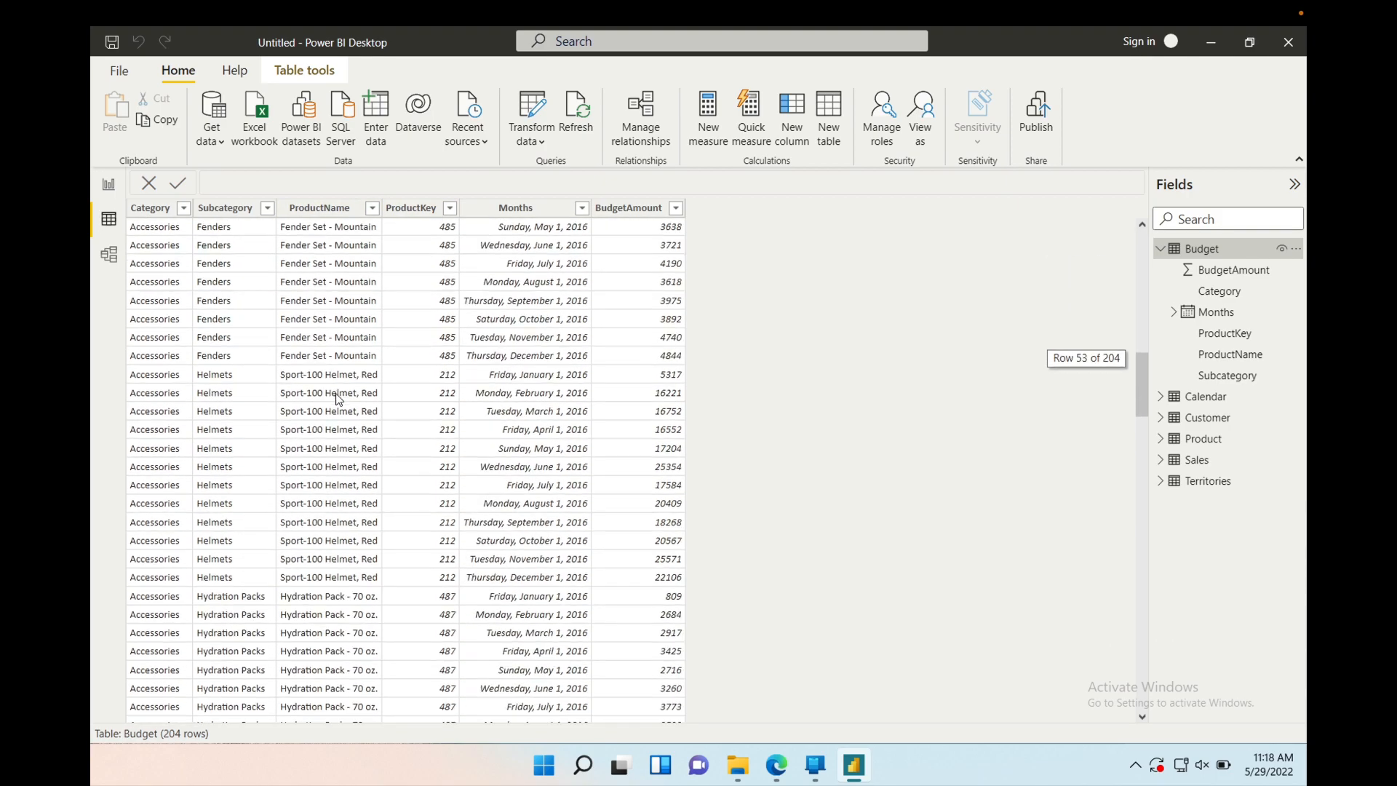
{"action": "scroll", "coordinate": [337, 402], "scroll_direction": "up", "scroll_amount": 20}
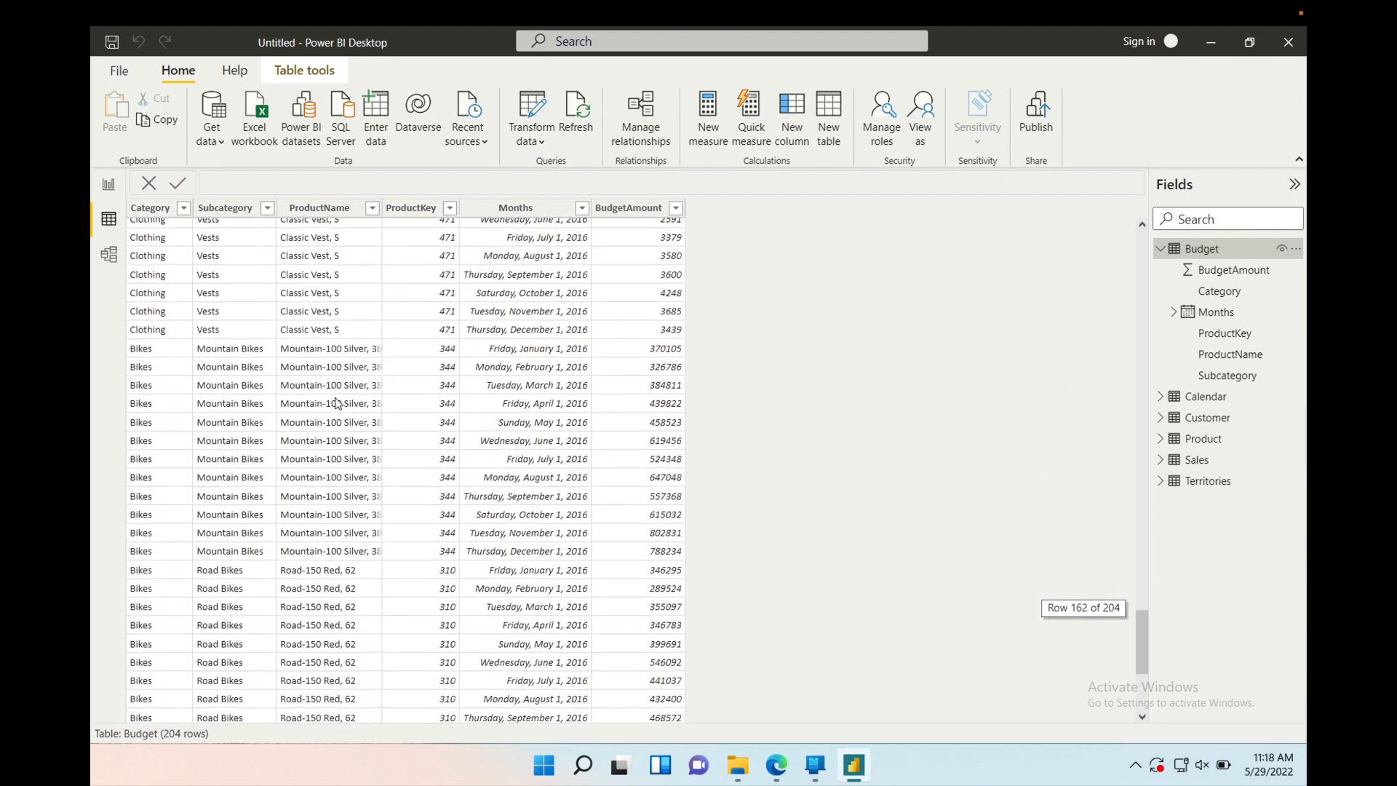